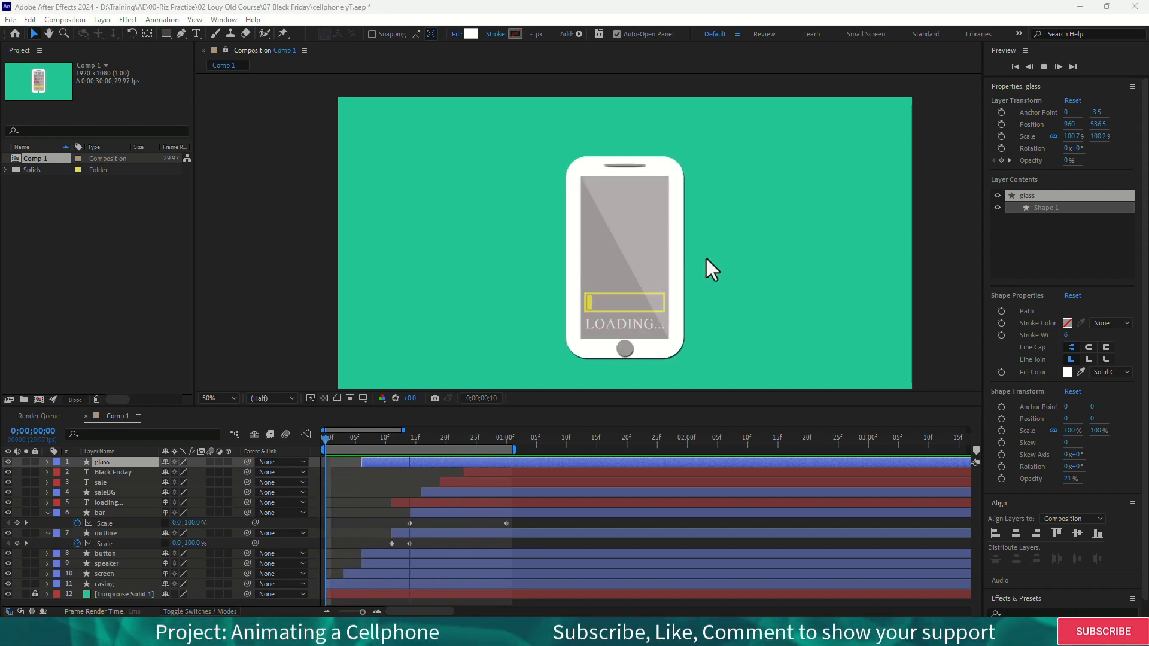
# - Enable motion blur for the composition and for every layer from glass through casing, excluding the locked turquoise solid
pyautogui.click(296, 314)
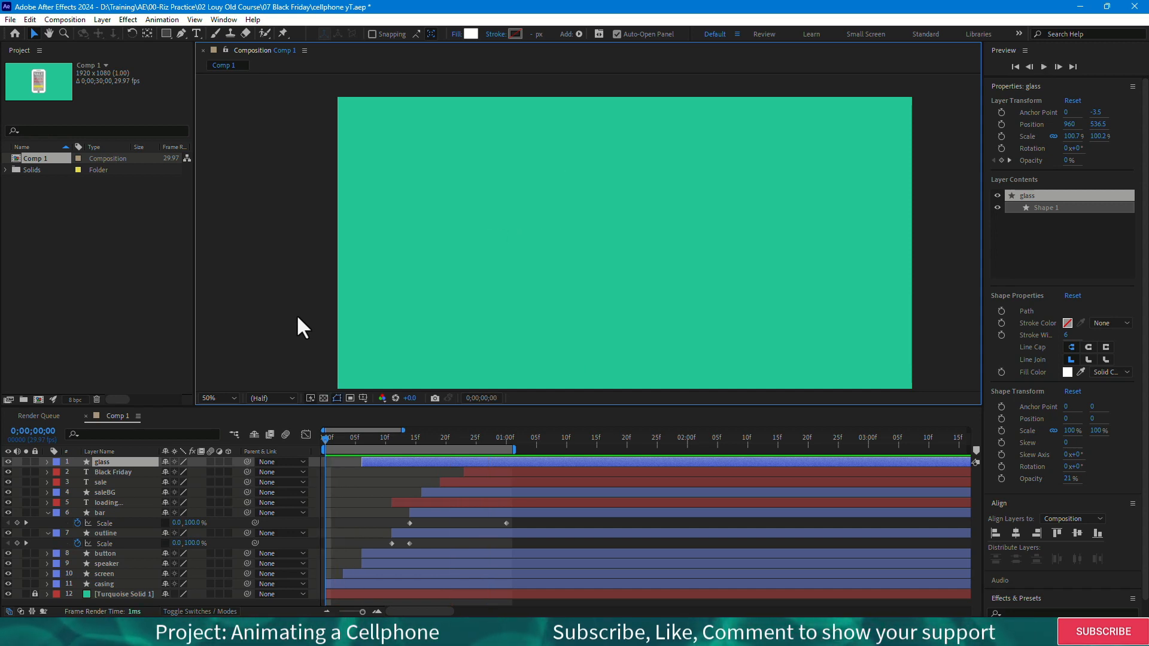
pyautogui.click(214, 508)
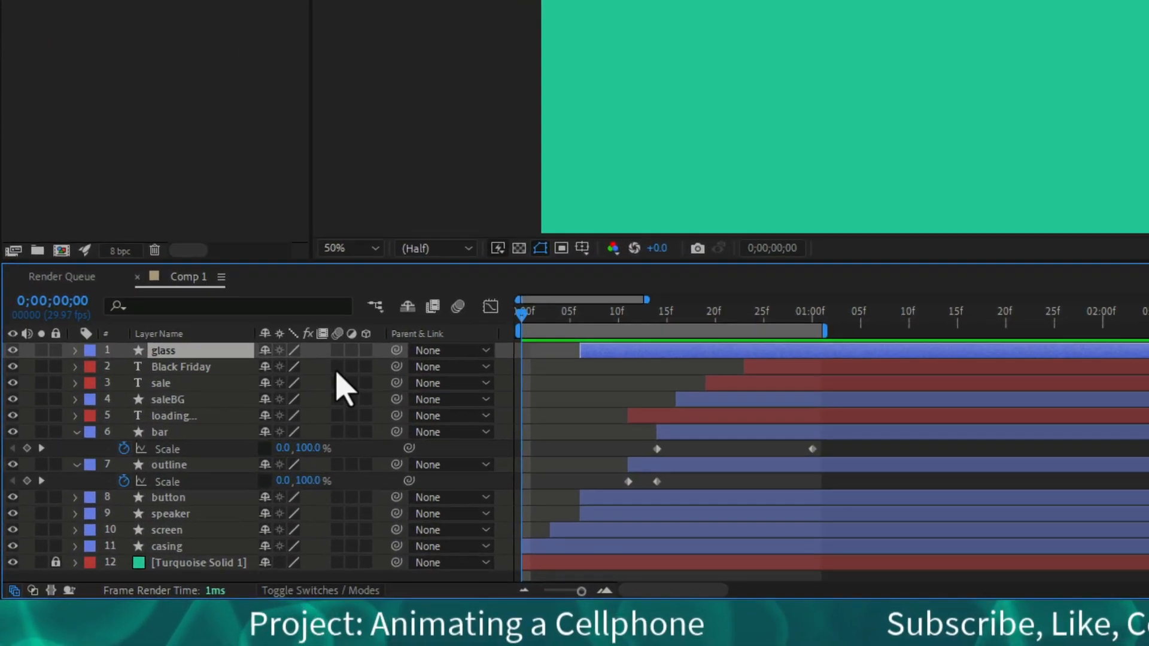
pyautogui.moveTo(223, 451); pyautogui.dragTo(227, 608)
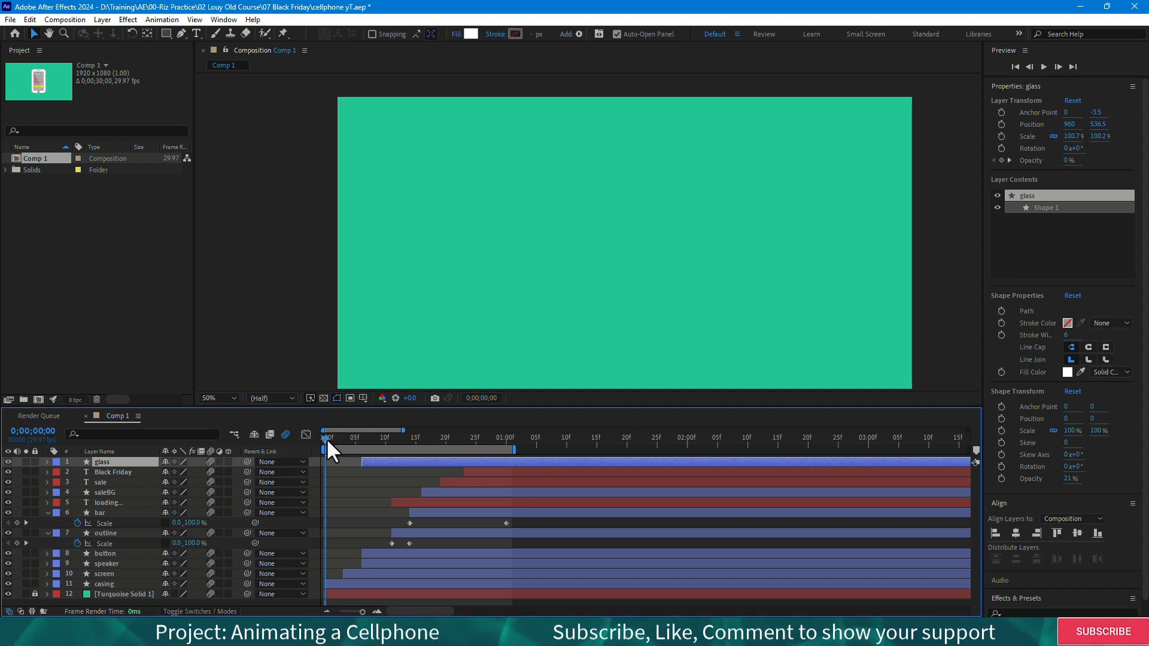
# - Scrub through the phone's opening frames to compare the casing and screen animation with motion blur on and off
pyautogui.moveTo(327, 438); pyautogui.dragTo(333, 445)
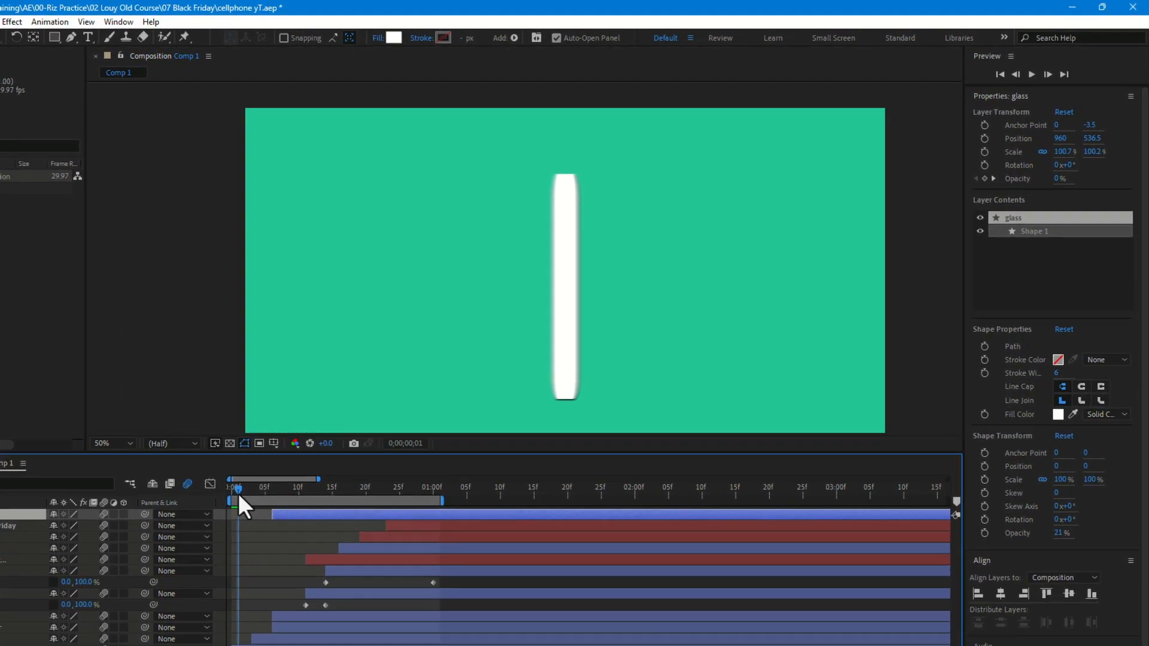
pyautogui.moveTo(240, 491); pyautogui.dragTo(255, 491)
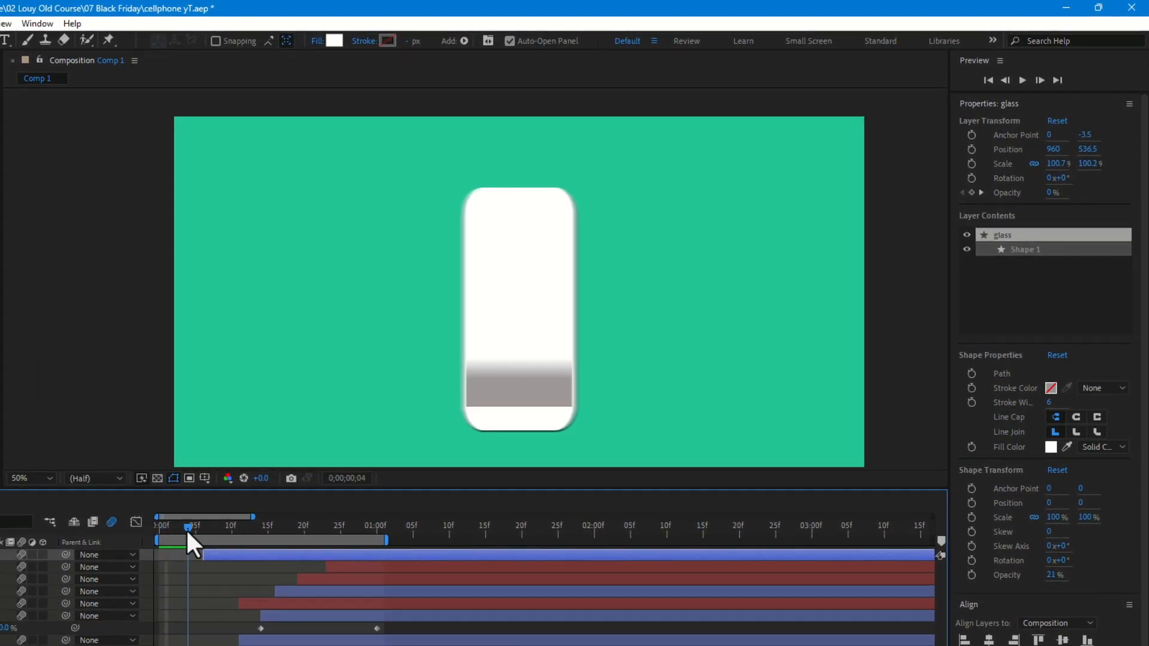
pyautogui.moveTo(190, 529); pyautogui.dragTo(192, 529)
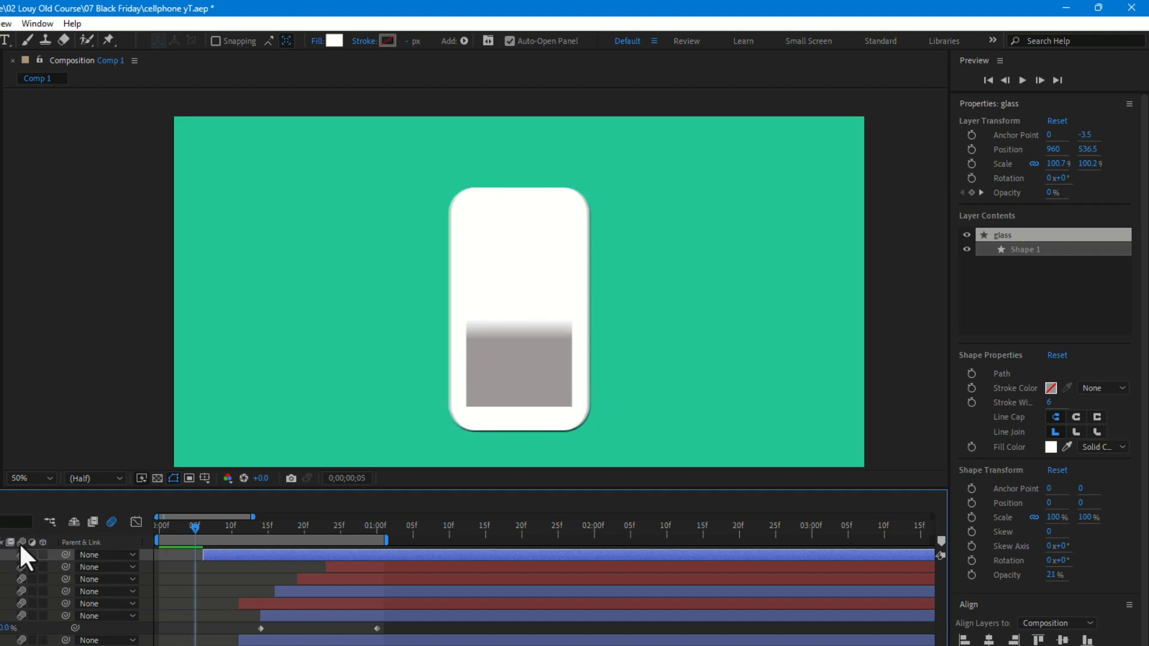
pyautogui.click(112, 521)
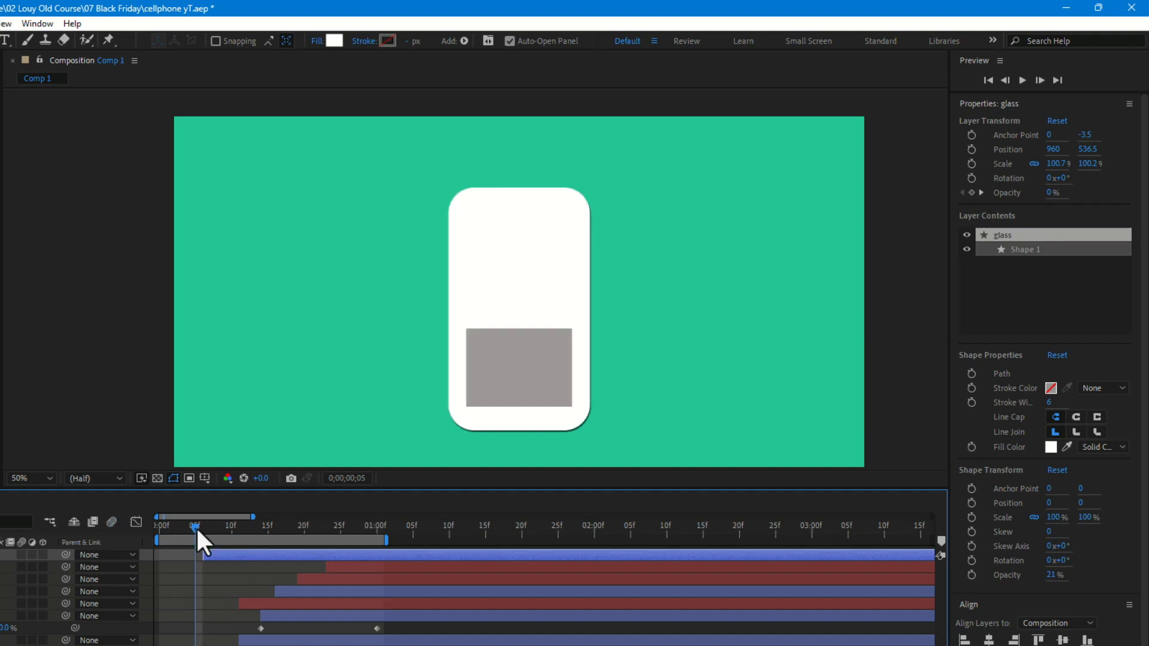
pyautogui.moveTo(196, 525)
pyautogui.mouseDown()
pyautogui.moveTo(234, 539)
pyautogui.moveTo(184, 537)
pyautogui.mouseUp()
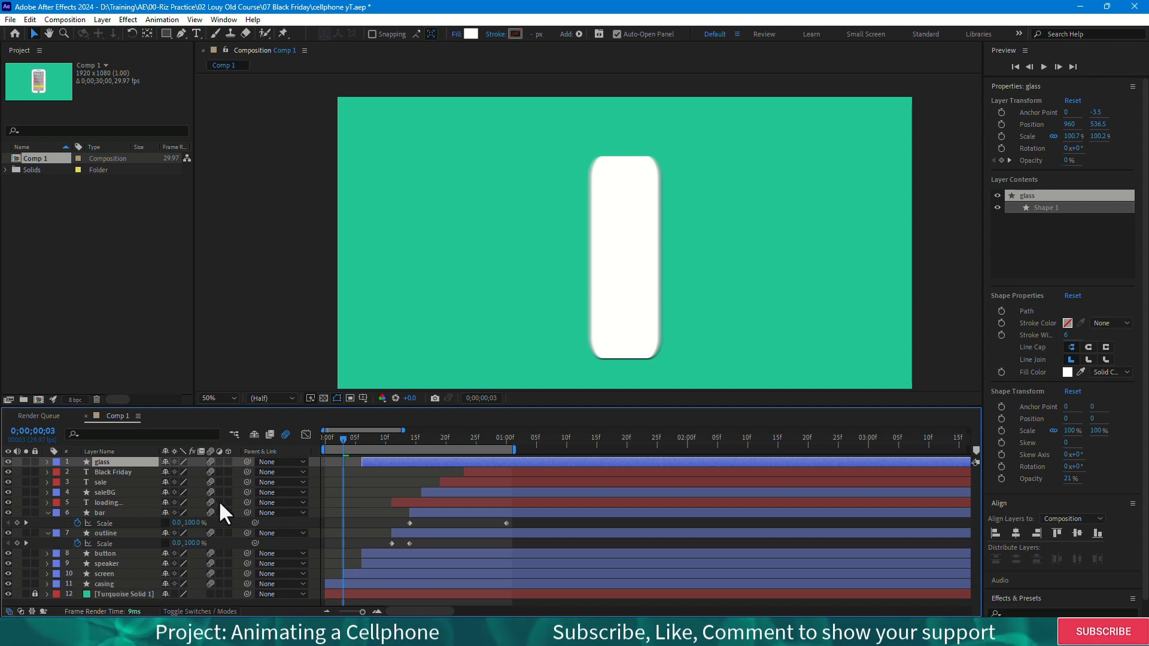
# - Preview the full phone animation with motion blur enabled
pyautogui.moveTo(343, 440); pyautogui.dragTo(484, 463)
pyautogui.press('space')
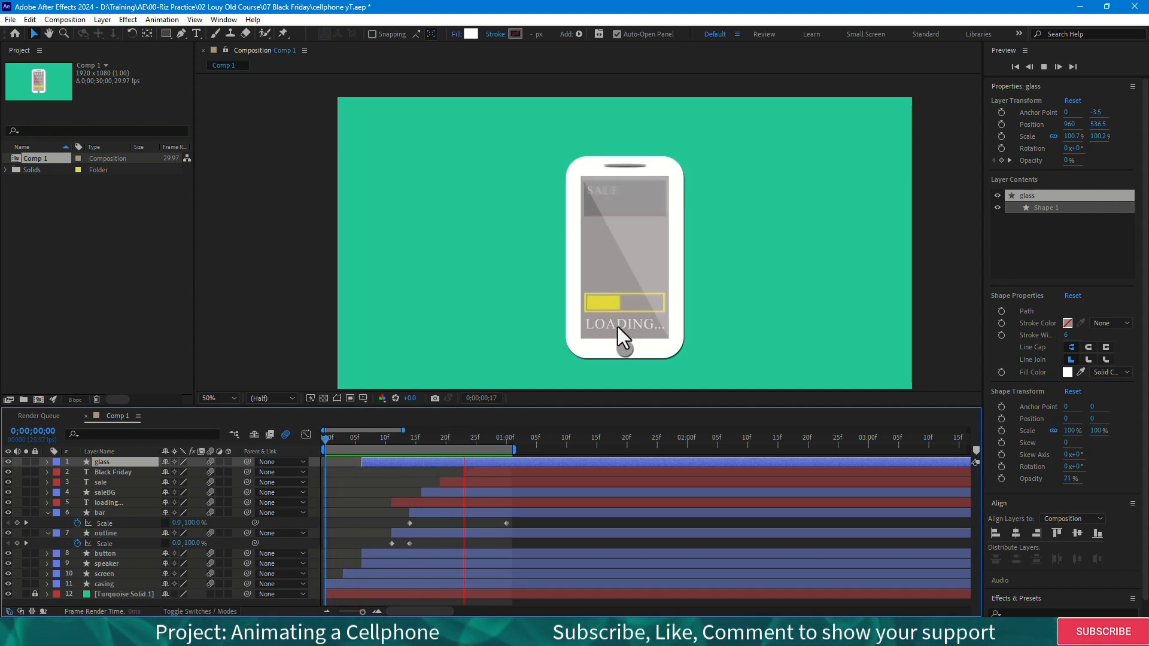
pyautogui.press('space')
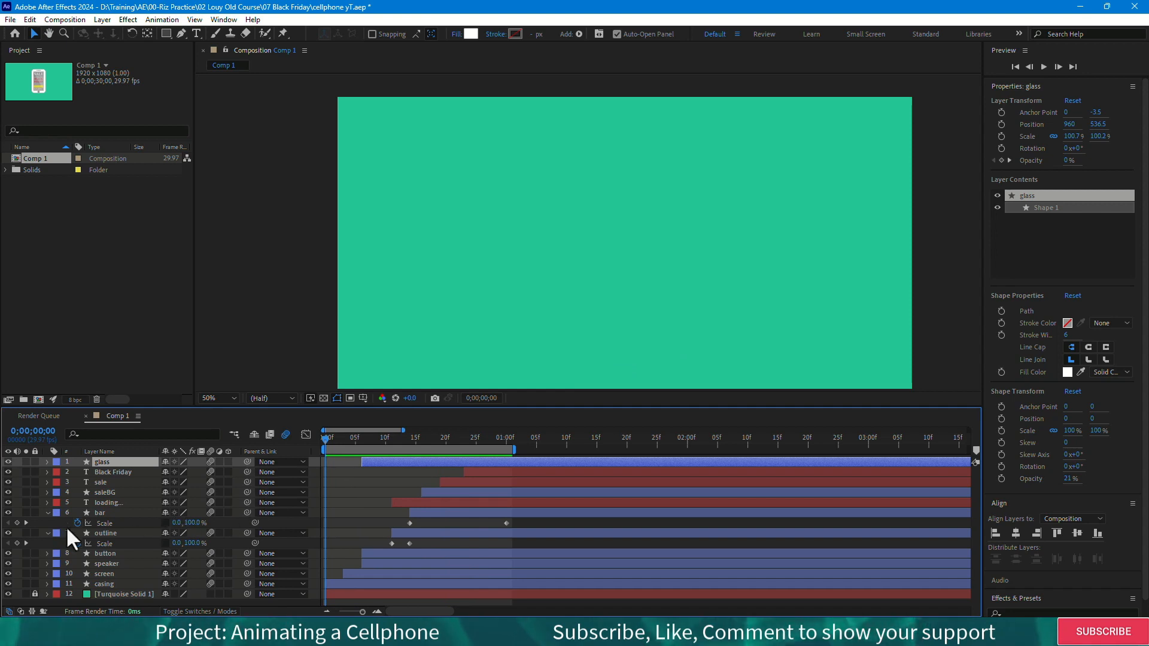
# - Slow the loading... text's blinking by moving its second Opacity keyframe to about frame 21, and preview the loop
pyautogui.click(47, 503)
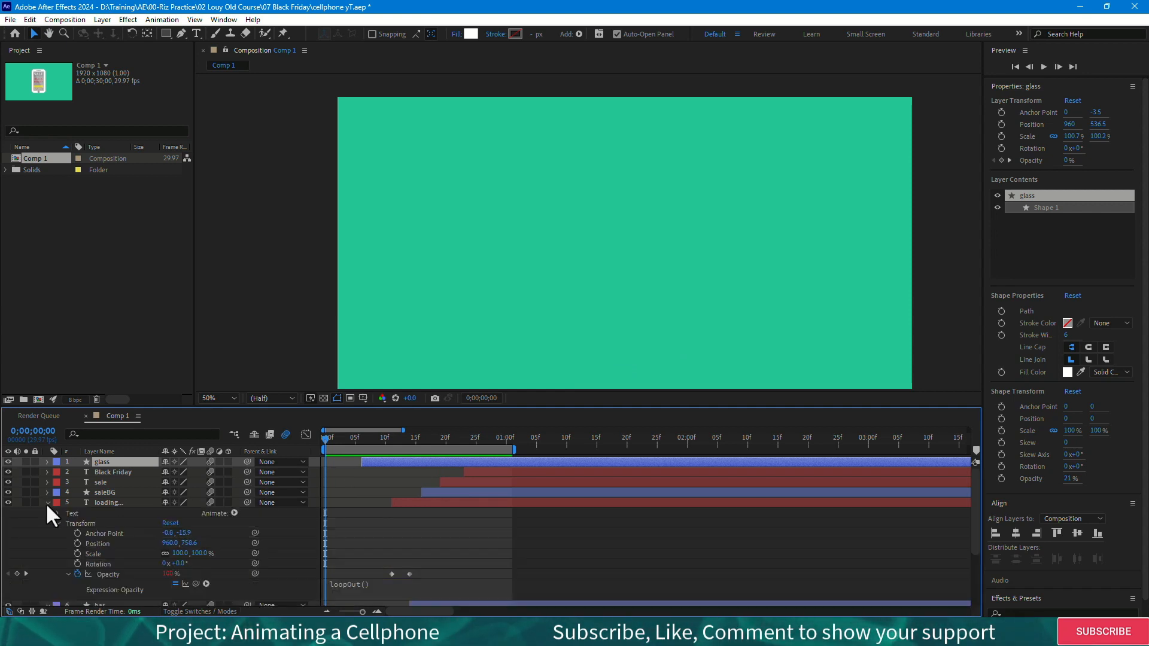
pyautogui.click(410, 574)
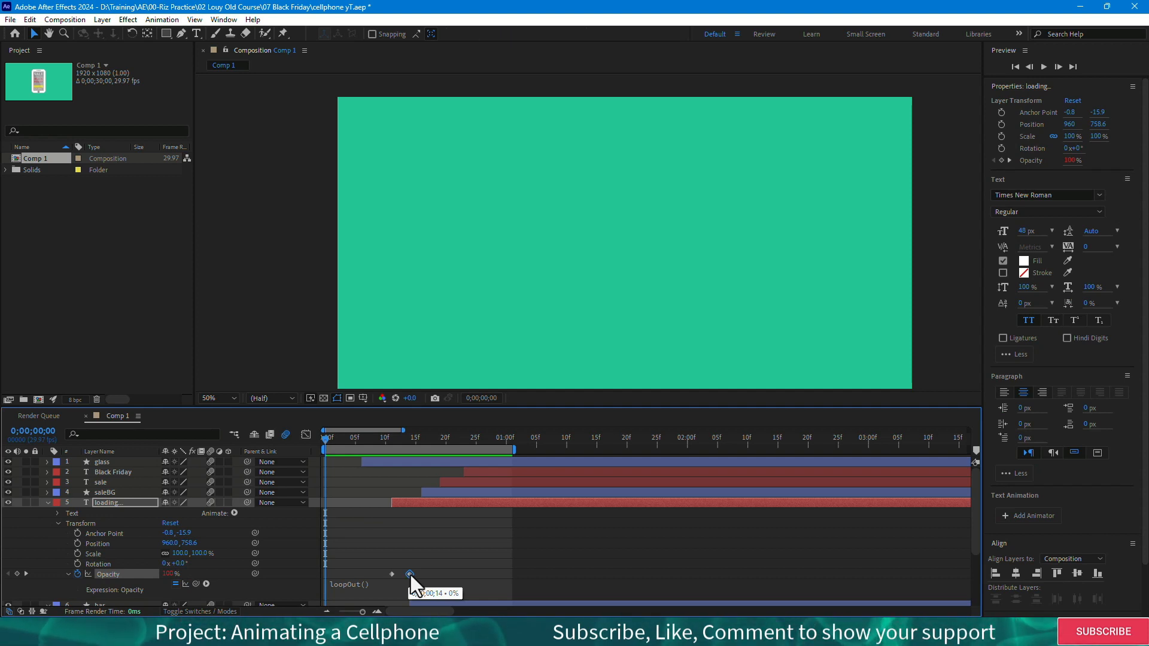
pyautogui.moveTo(410, 573); pyautogui.dragTo(432, 576)
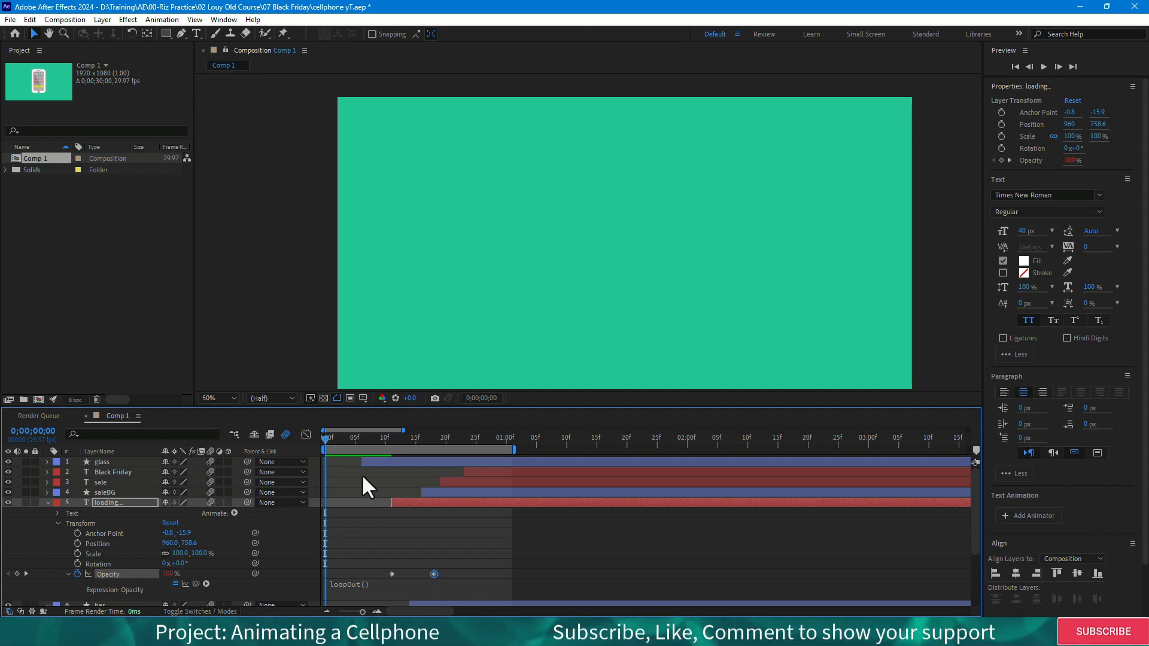
pyautogui.press('space')
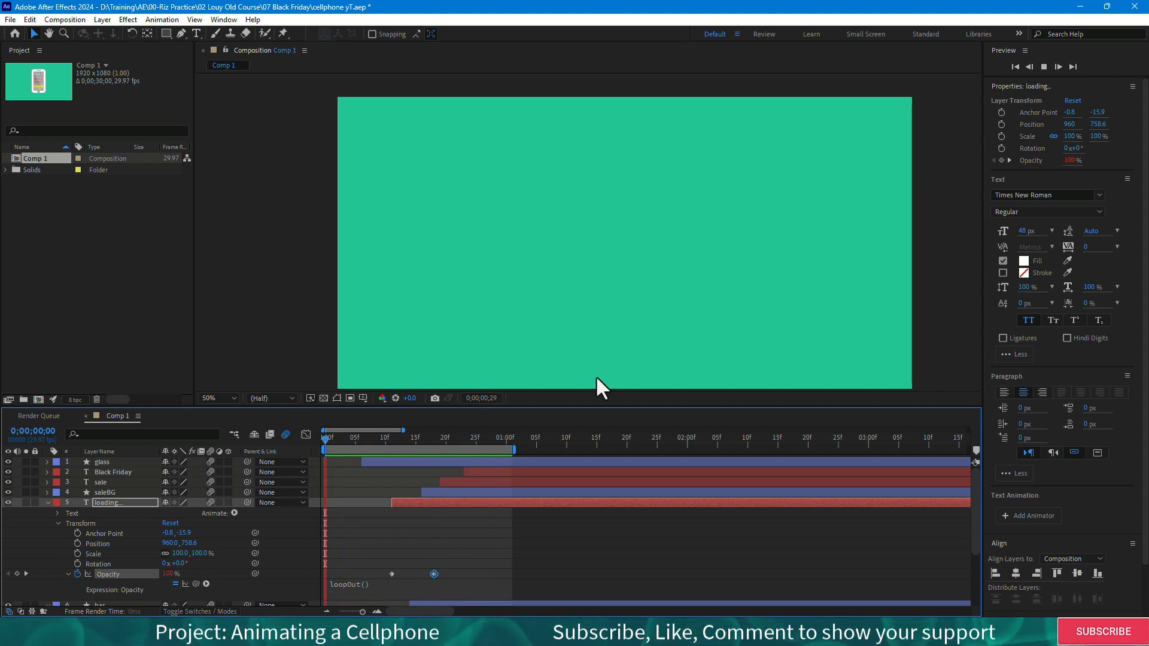
pyautogui.press('space')
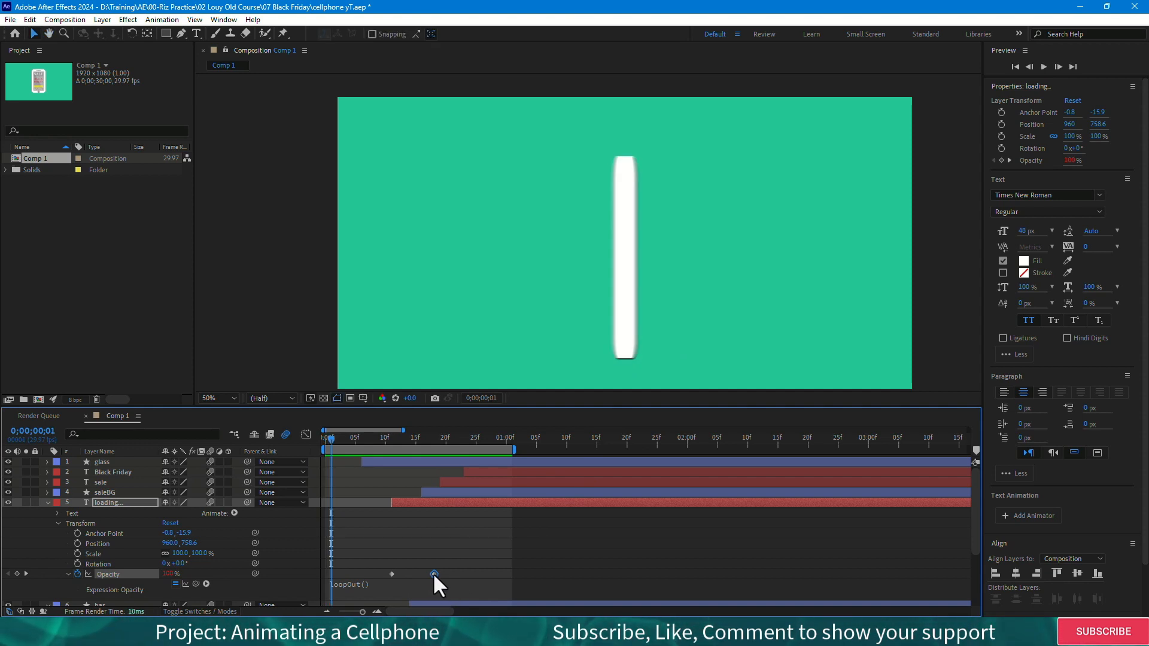
pyautogui.moveTo(433, 573); pyautogui.dragTo(453, 574)
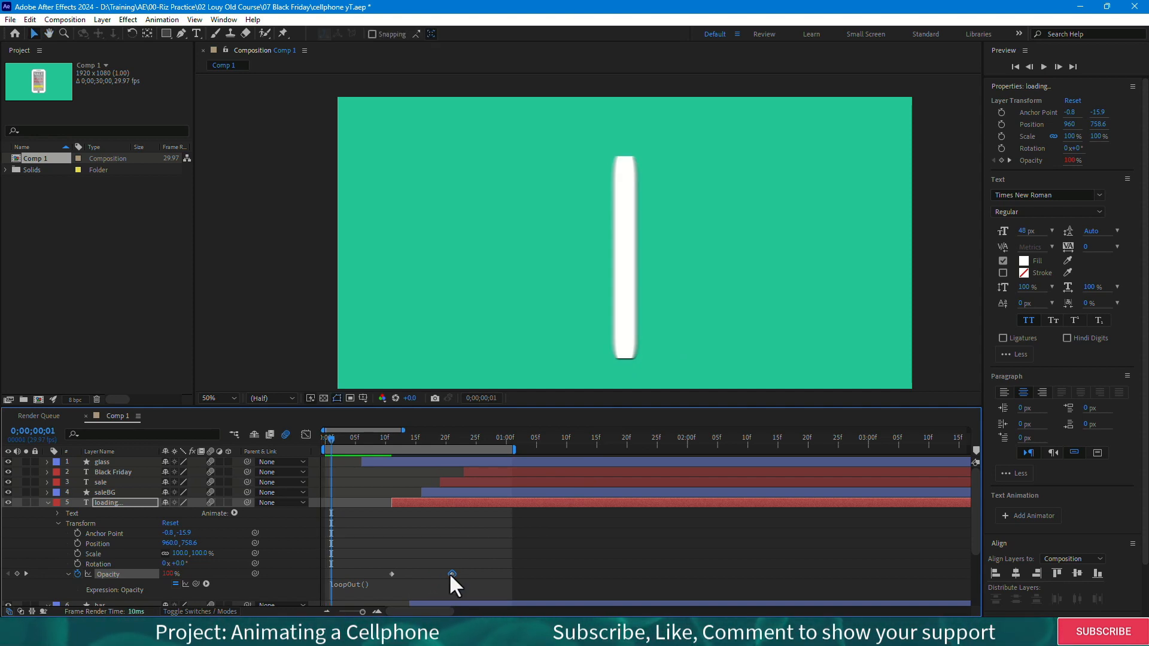
pyautogui.press('space')
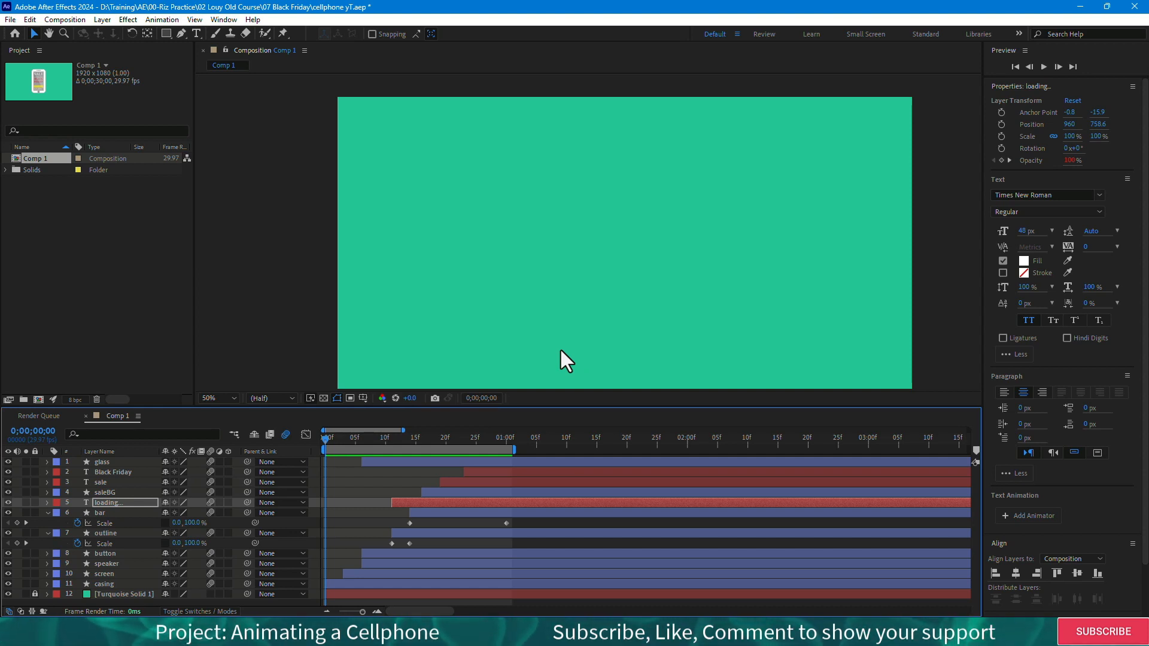
# - Play back the revised animation and return the playhead to the first frame
pyautogui.press('space')
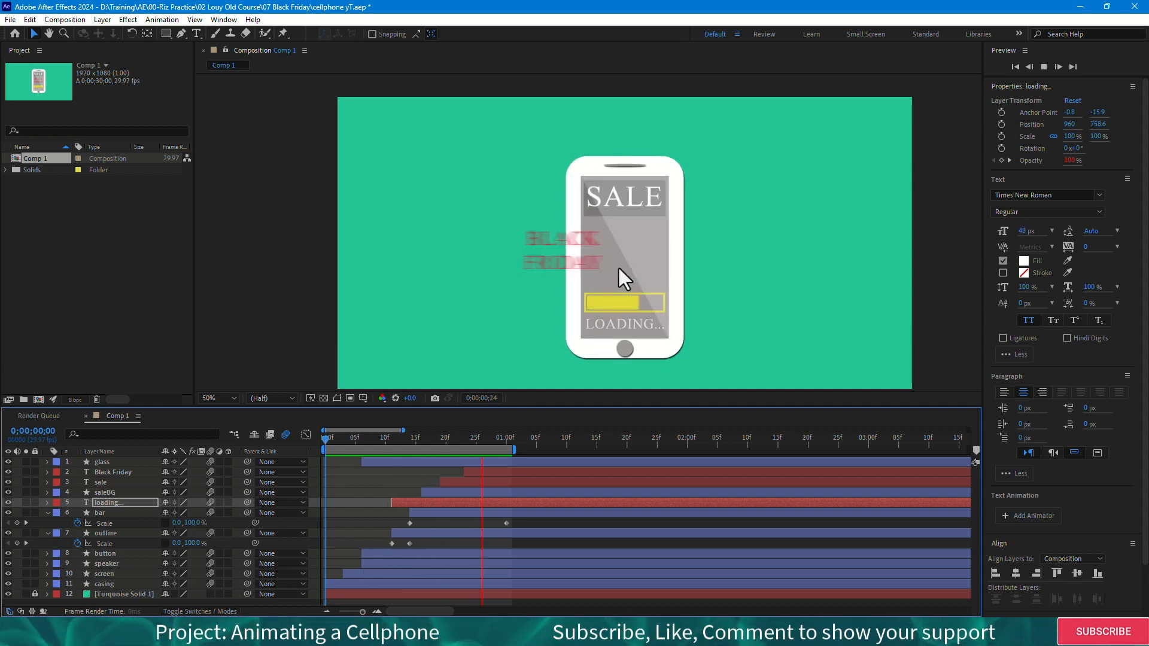
pyautogui.press('space')
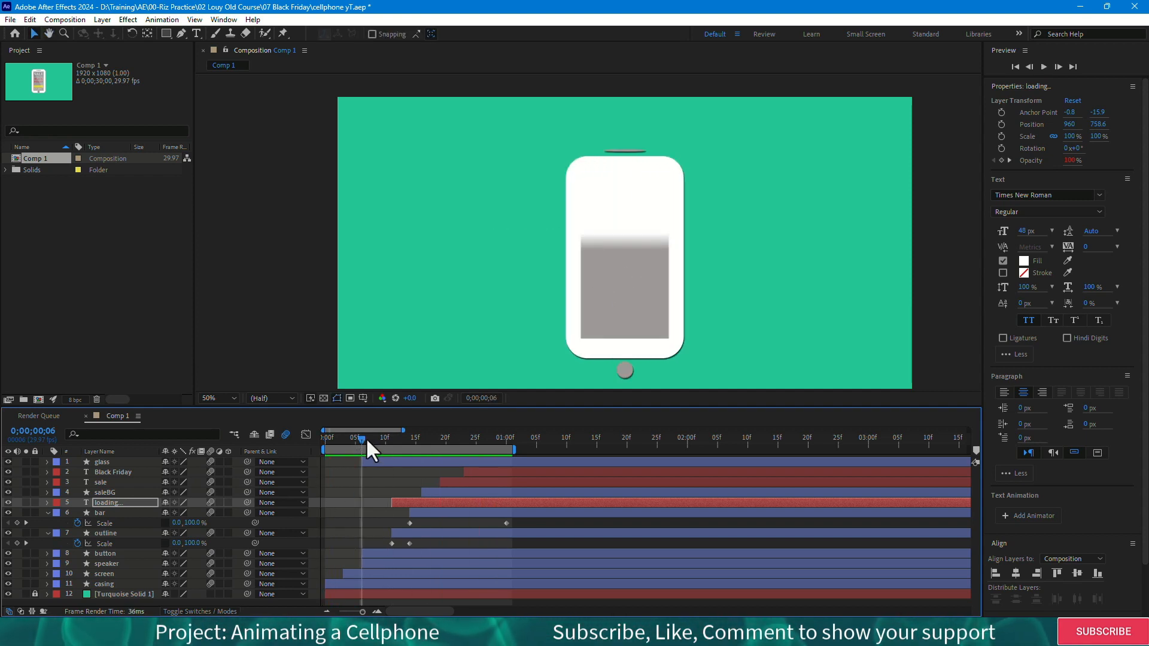
pyautogui.moveTo(361, 440); pyautogui.dragTo(304, 450)
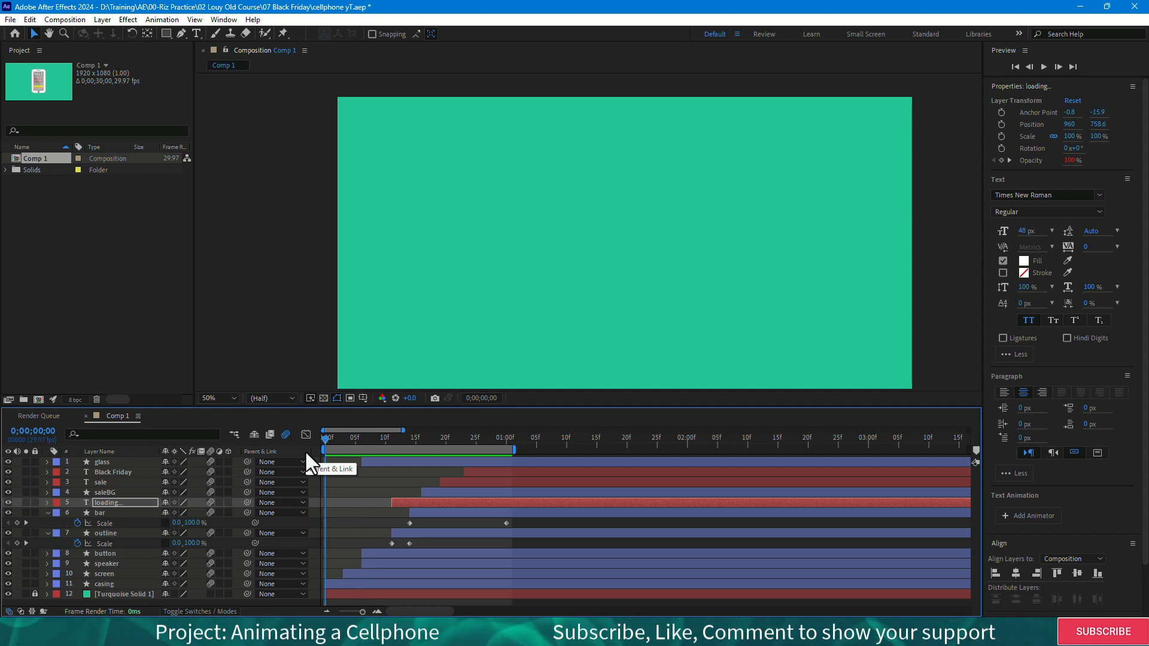
# - Reveal the keyframed properties of all unlocked layers in the timeline
pyautogui.hotkey('ctrl', 'a')
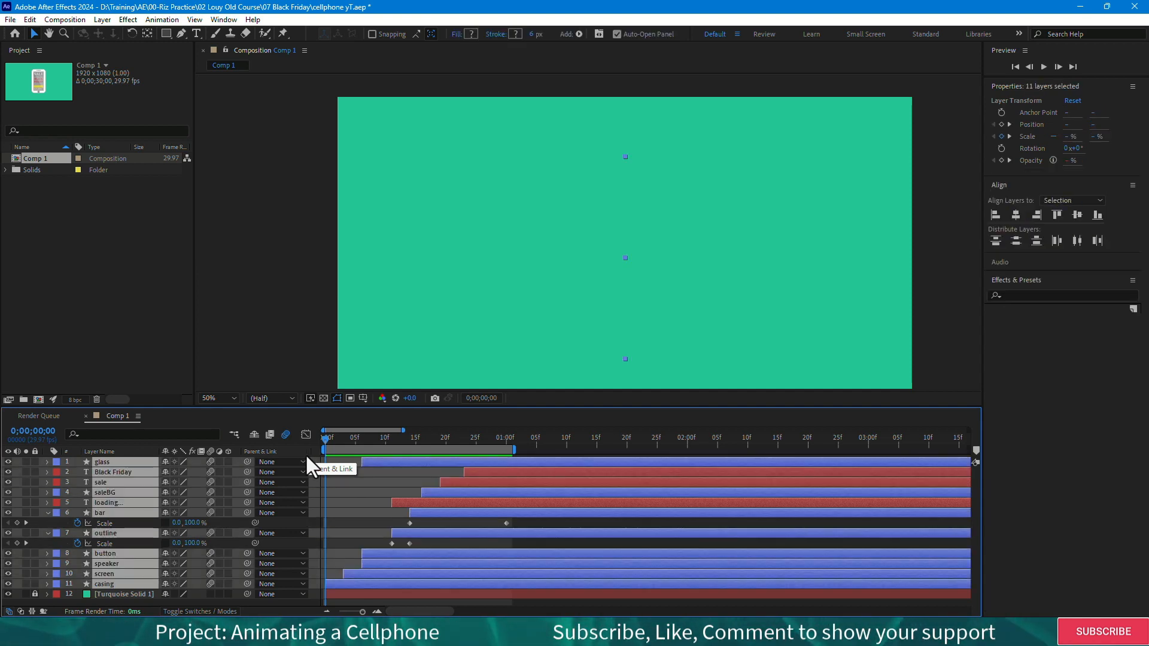
pyautogui.press('u')
pyautogui.scroll(-5, 386, 485)
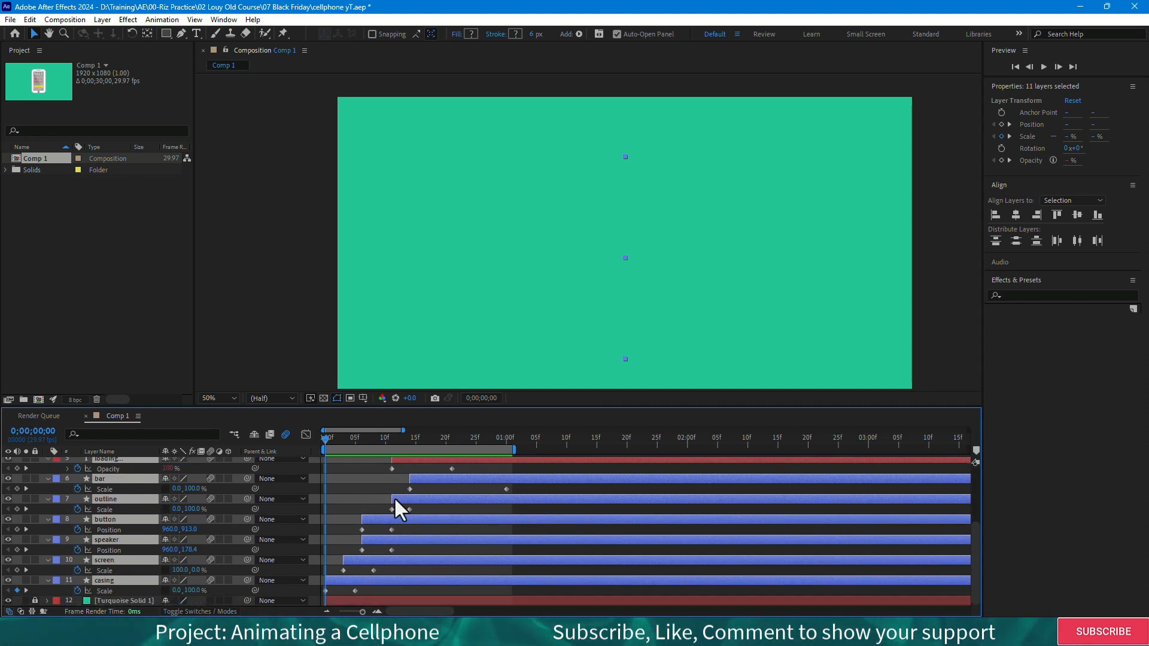
pyautogui.scroll(5, 394, 497)
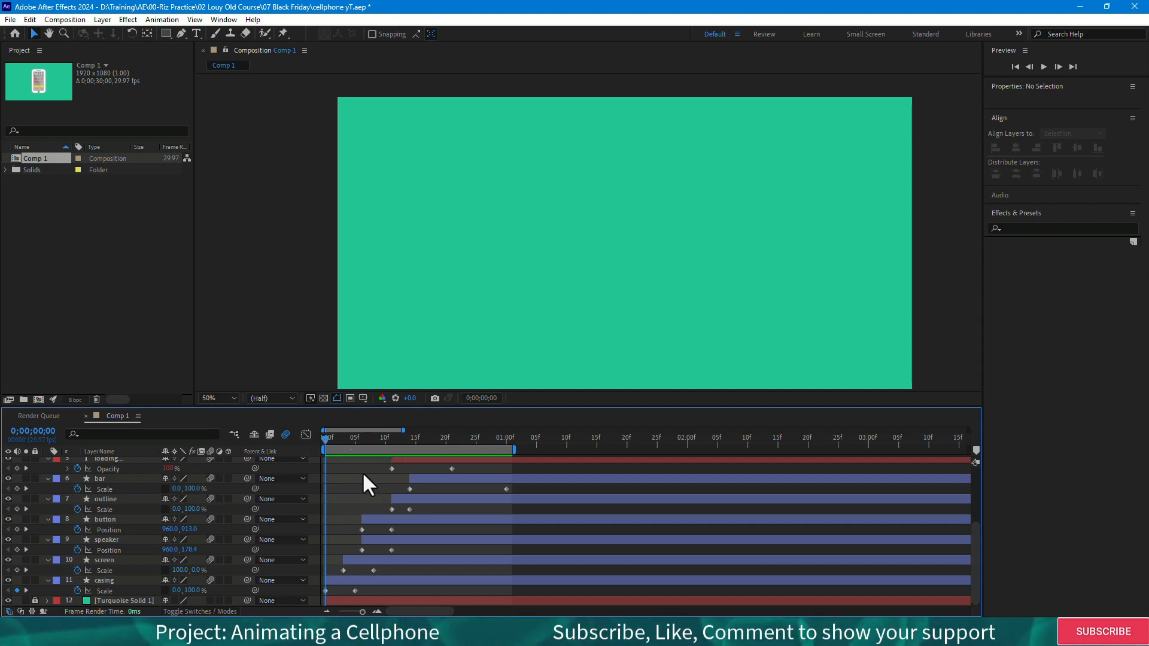
# - Select all keyframes of the animated properties on the casing, screen, speaker, button, outline, bar and loading... layers
pyautogui.moveTo(350, 462); pyautogui.dragTo(542, 600)
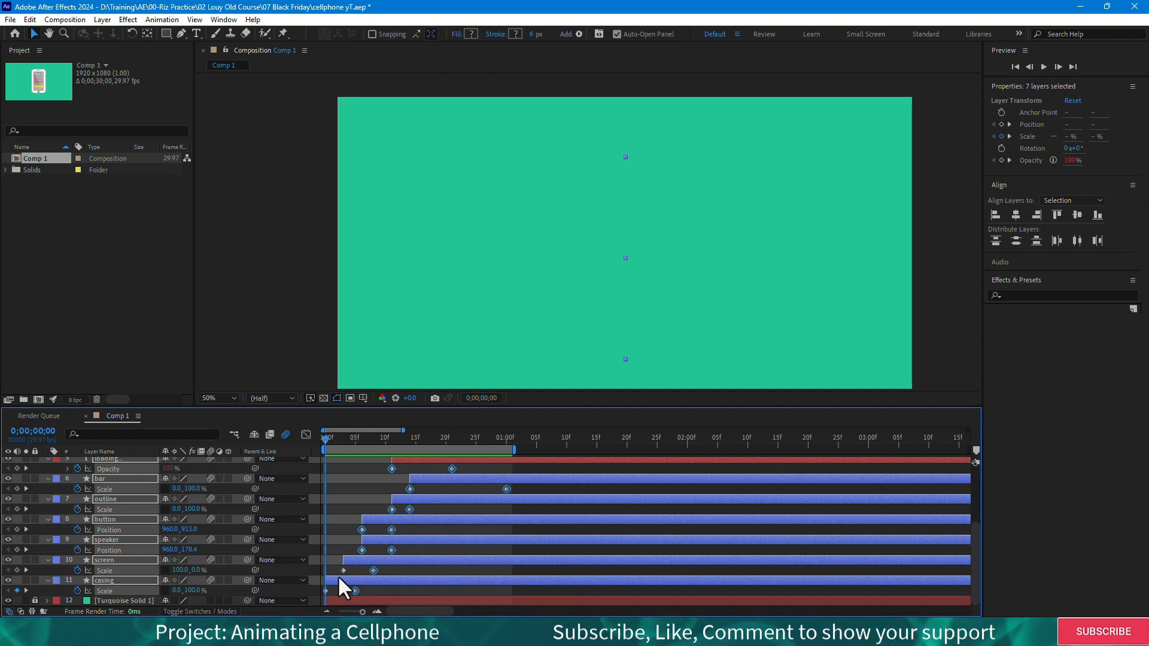
pyautogui.hotkey('ctrl', 'a')
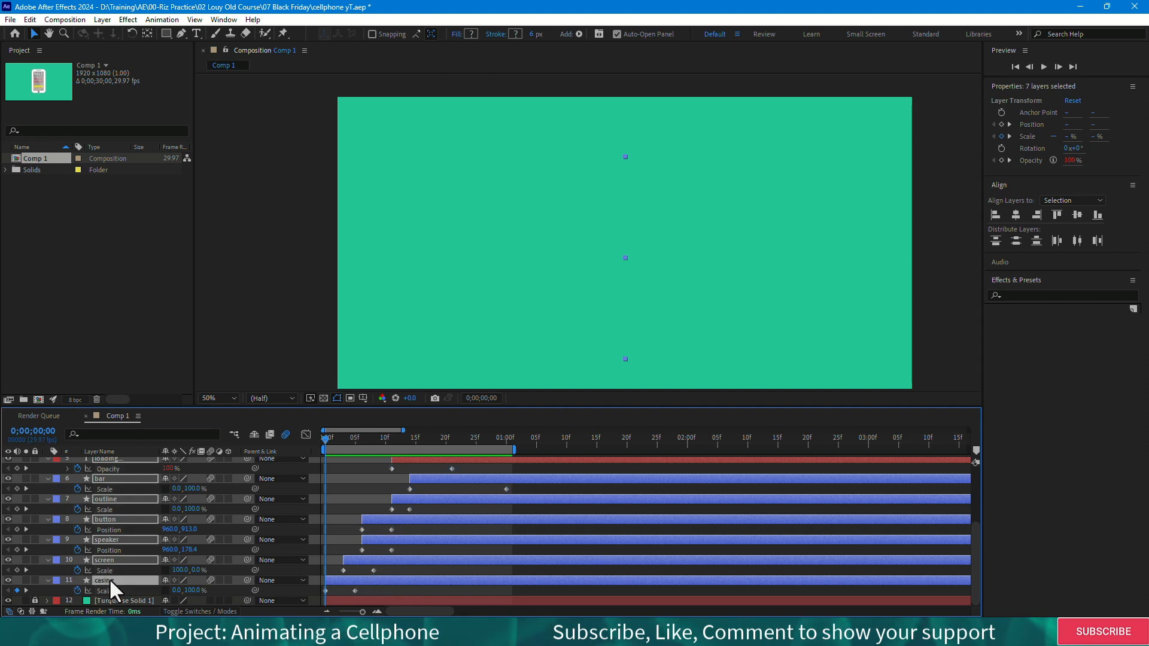
pyautogui.click(99, 591)
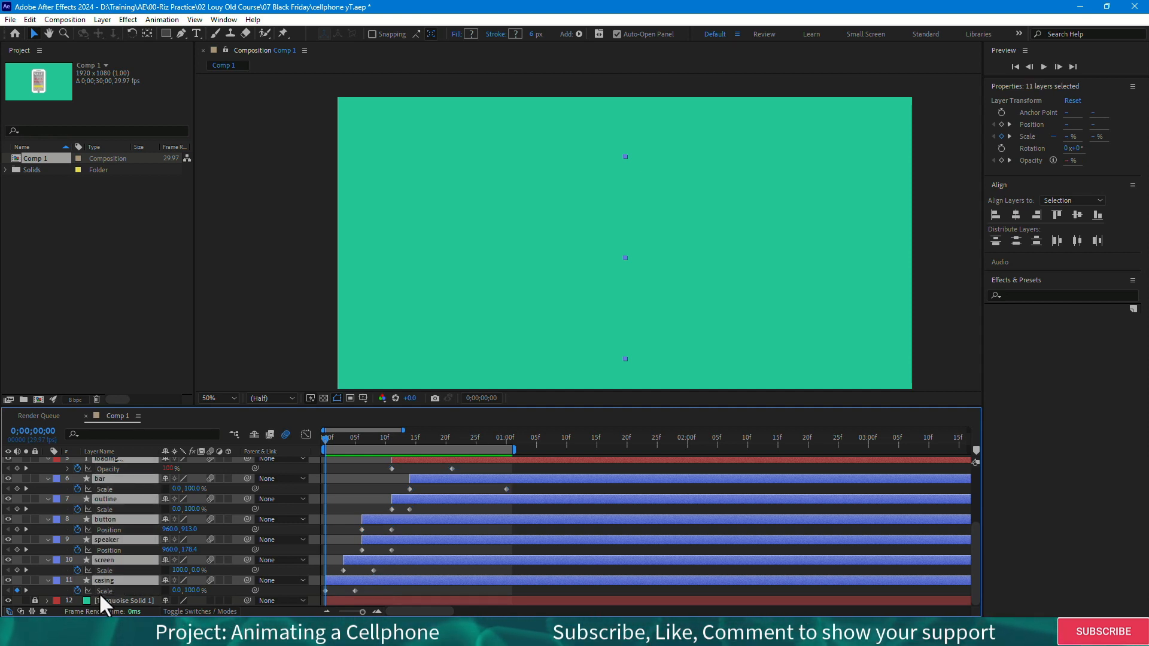
pyautogui.keyDown('shift'); pyautogui.click(101, 569); pyautogui.keyUp('shift')
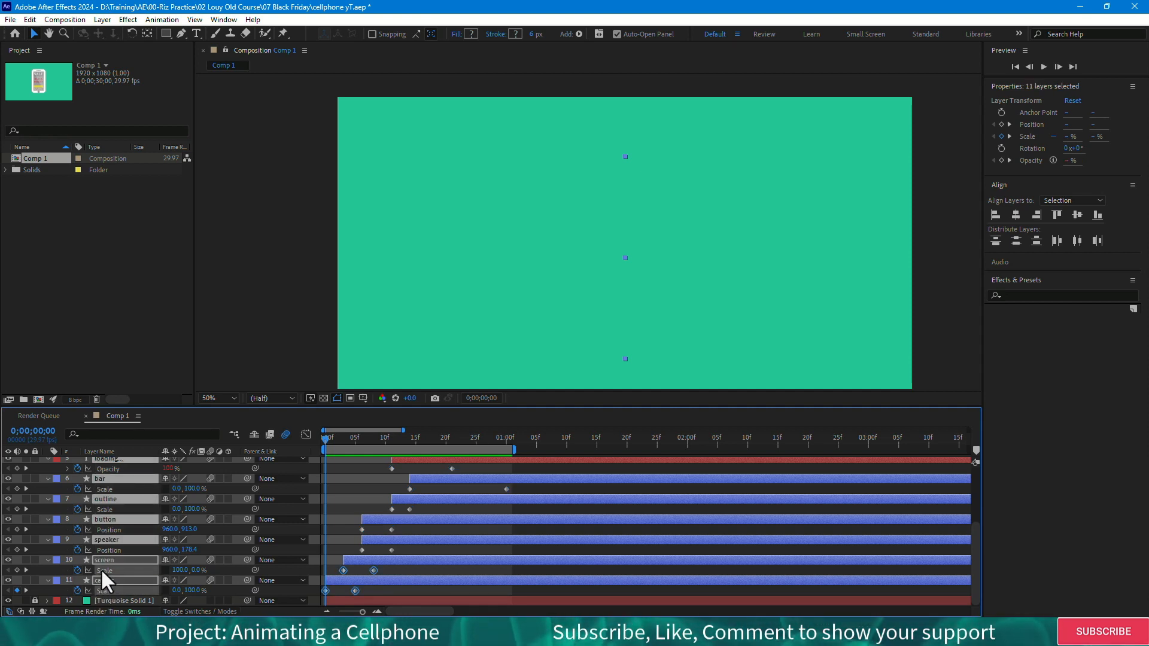
pyautogui.keyDown('shift'); pyautogui.click(101, 548); pyautogui.keyUp('shift')
pyautogui.keyDown('shift'); pyautogui.click(101, 530); pyautogui.keyUp('shift')
pyautogui.keyDown('shift'); pyautogui.click(103, 509); pyautogui.keyUp('shift')
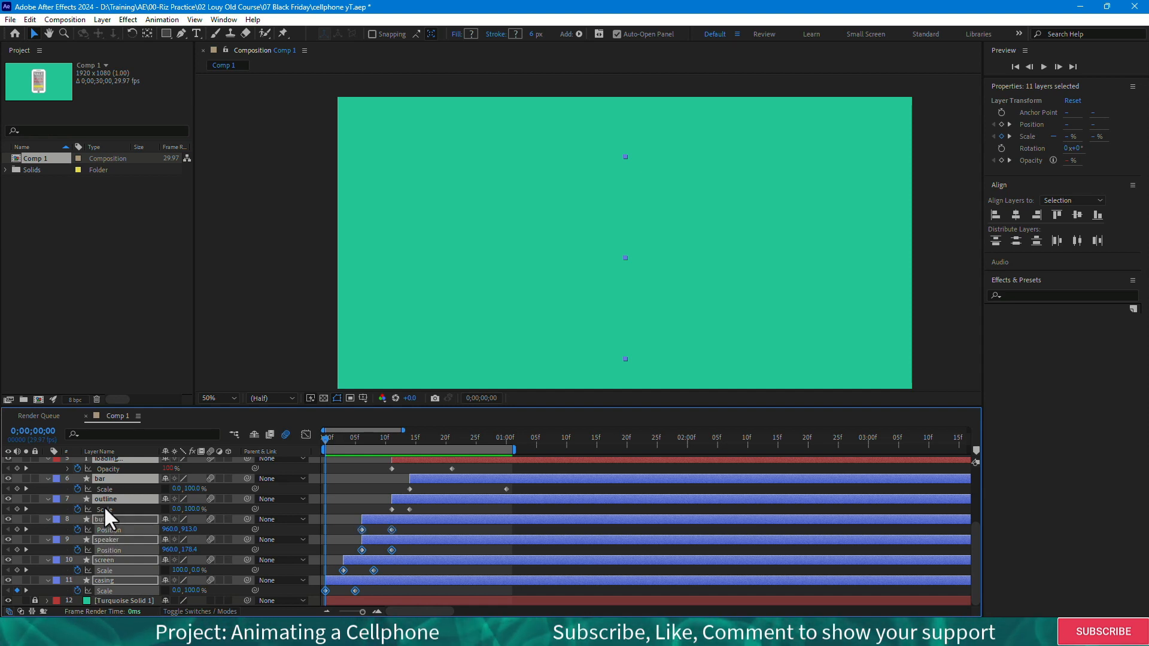
pyautogui.keyDown('shift'); pyautogui.click(103, 489); pyautogui.keyUp('shift')
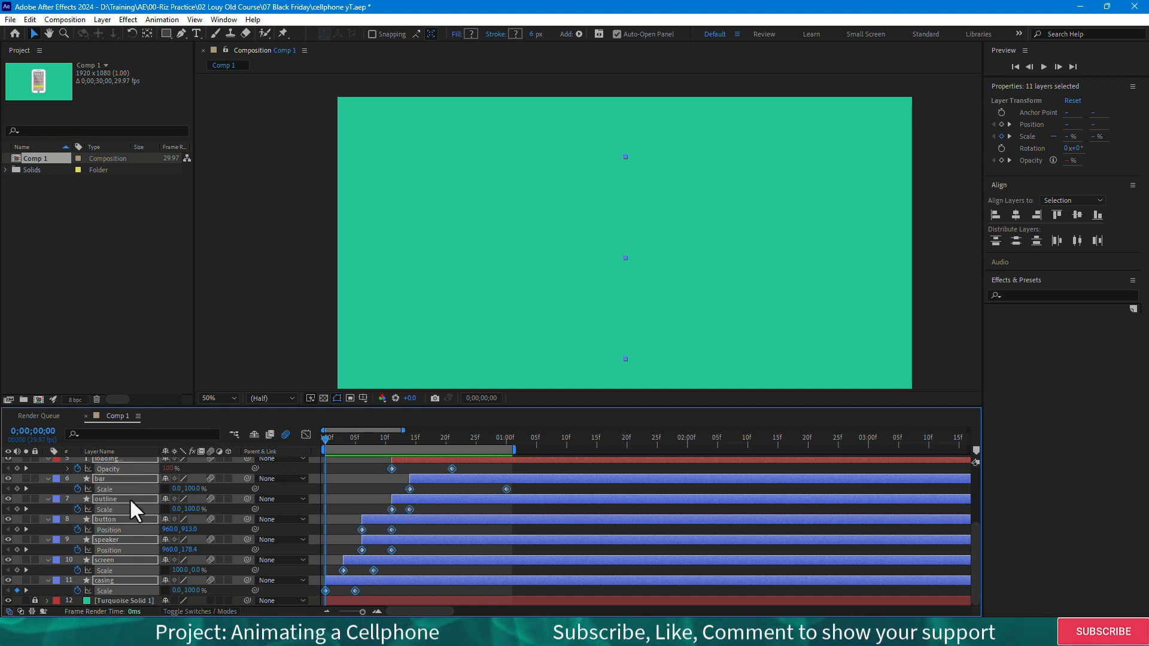
# - Add the Scale and Opacity keyframes of sale, saleBG's Scale, Black Friday's Position and glass's Opacity to the selection
pyautogui.scroll(3, 134, 542)
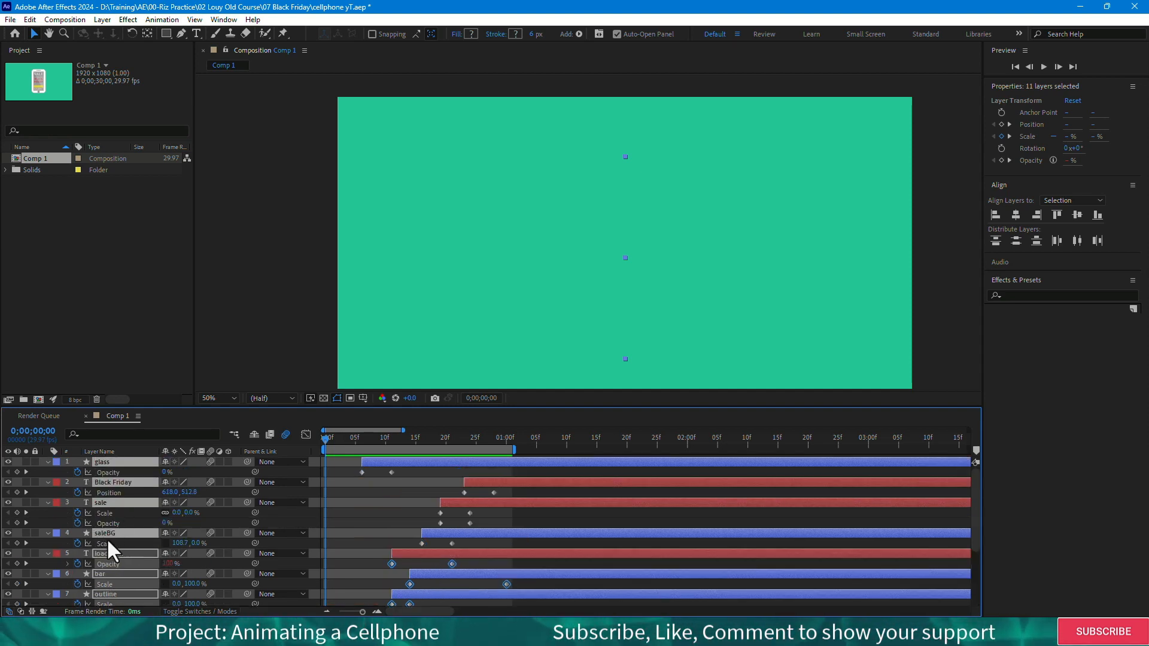
pyautogui.keyDown('ctrl'); pyautogui.click(104, 521); pyautogui.keyUp('ctrl')
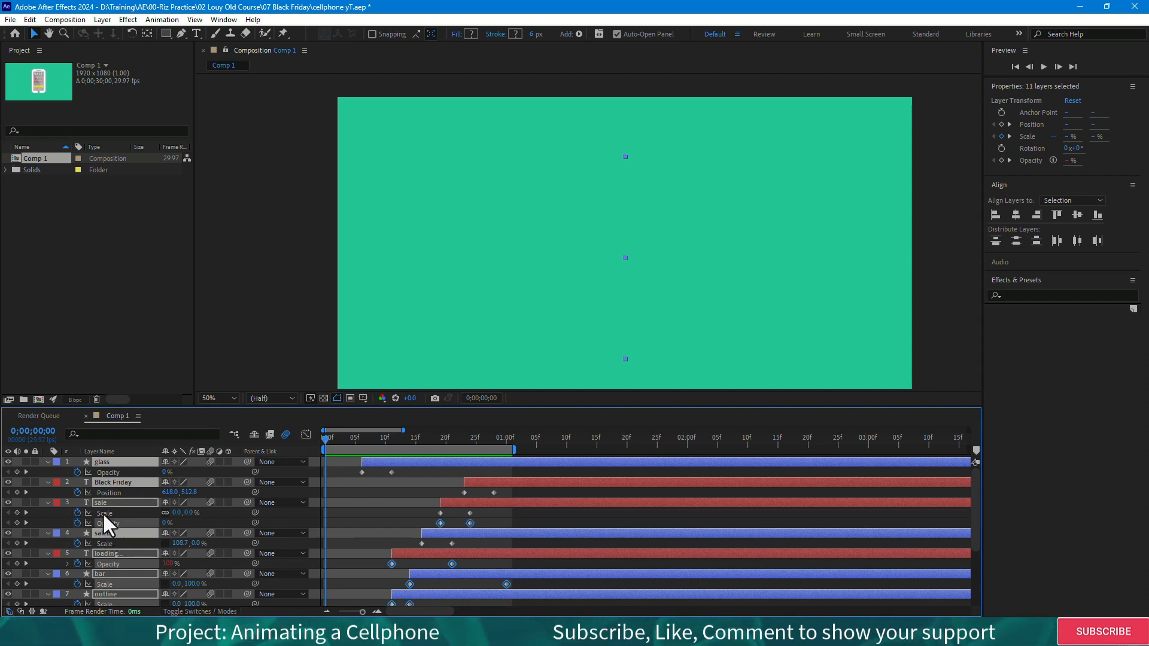
pyautogui.keyDown('ctrl'); pyautogui.click(103, 514); pyautogui.keyUp('ctrl')
pyautogui.keyDown('ctrl'); pyautogui.click(98, 543); pyautogui.keyUp('ctrl')
pyautogui.keyDown('ctrl'); pyautogui.click(103, 488); pyautogui.keyUp('ctrl')
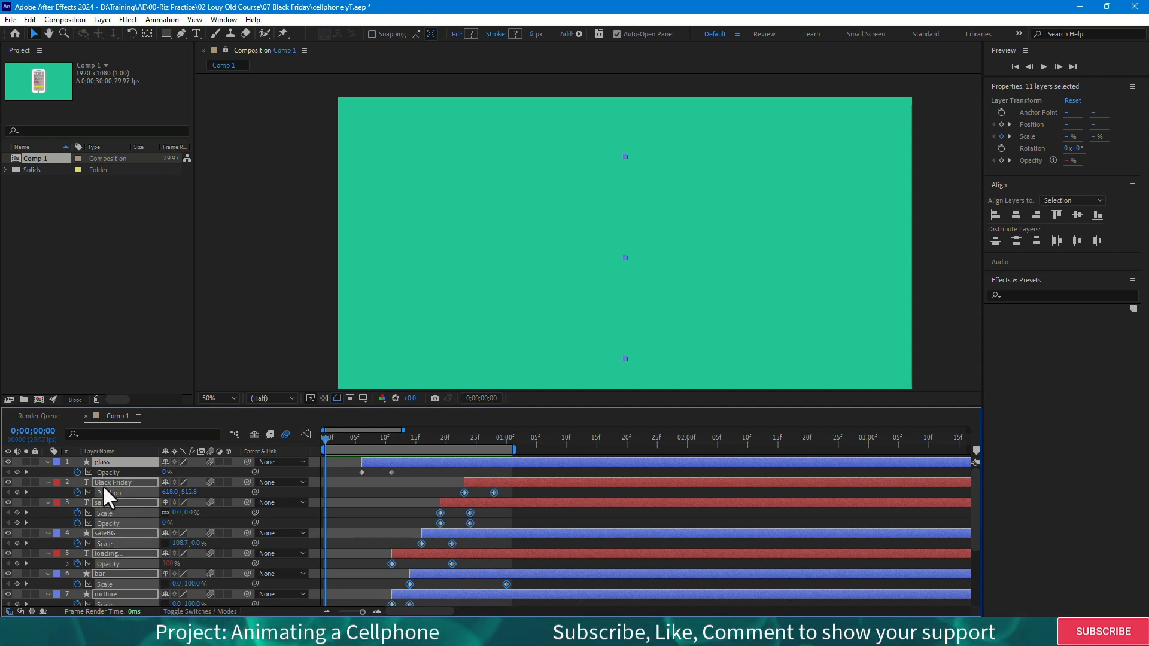
pyautogui.keyDown('ctrl'); pyautogui.click(103, 472); pyautogui.keyUp('ctrl')
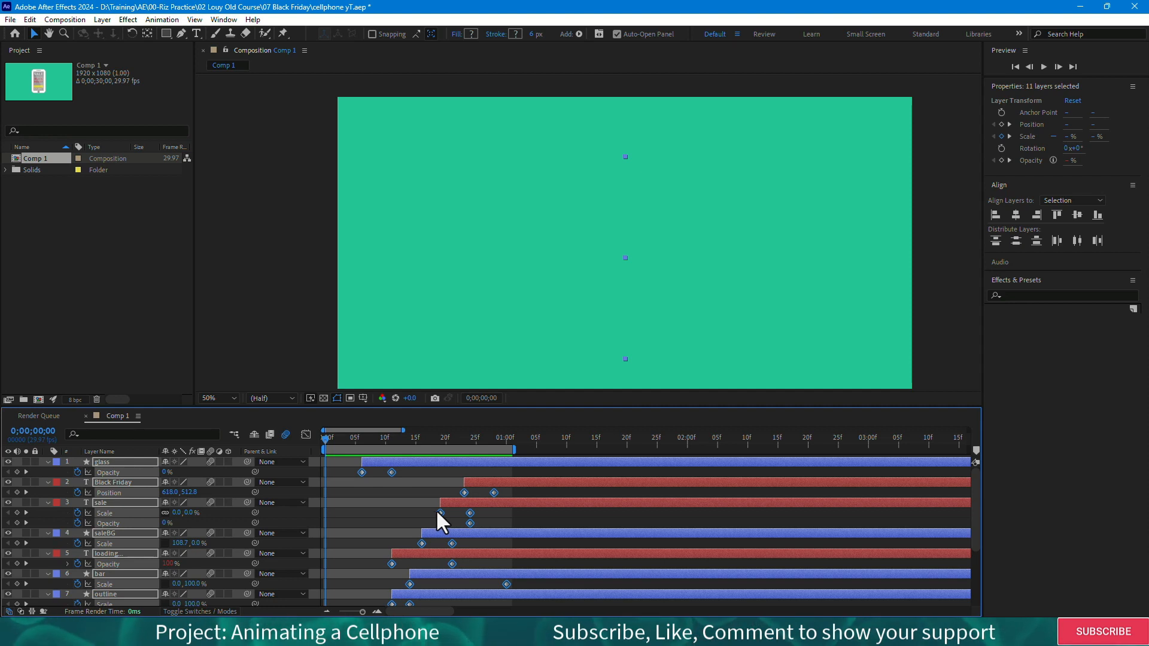
# - Apply Easy Ease to all selected keyframes and preview the eased animation
pyautogui.scroll(-3, 435, 508)
pyautogui.scroll(3, 452, 530)
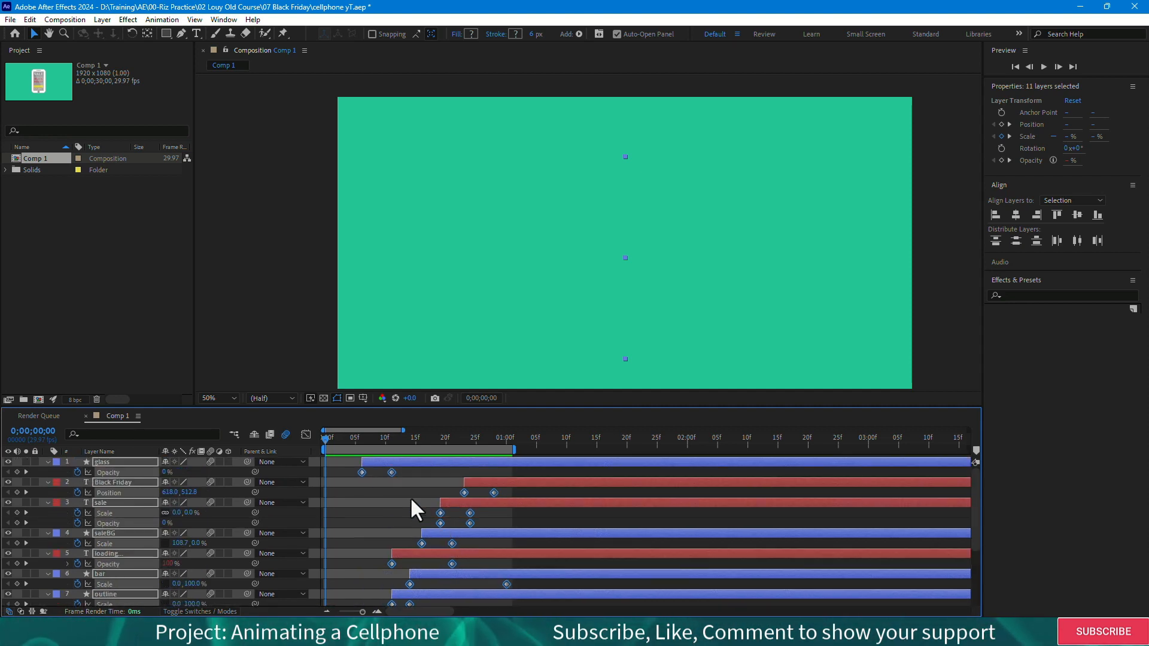
pyautogui.rightClick(390, 472)
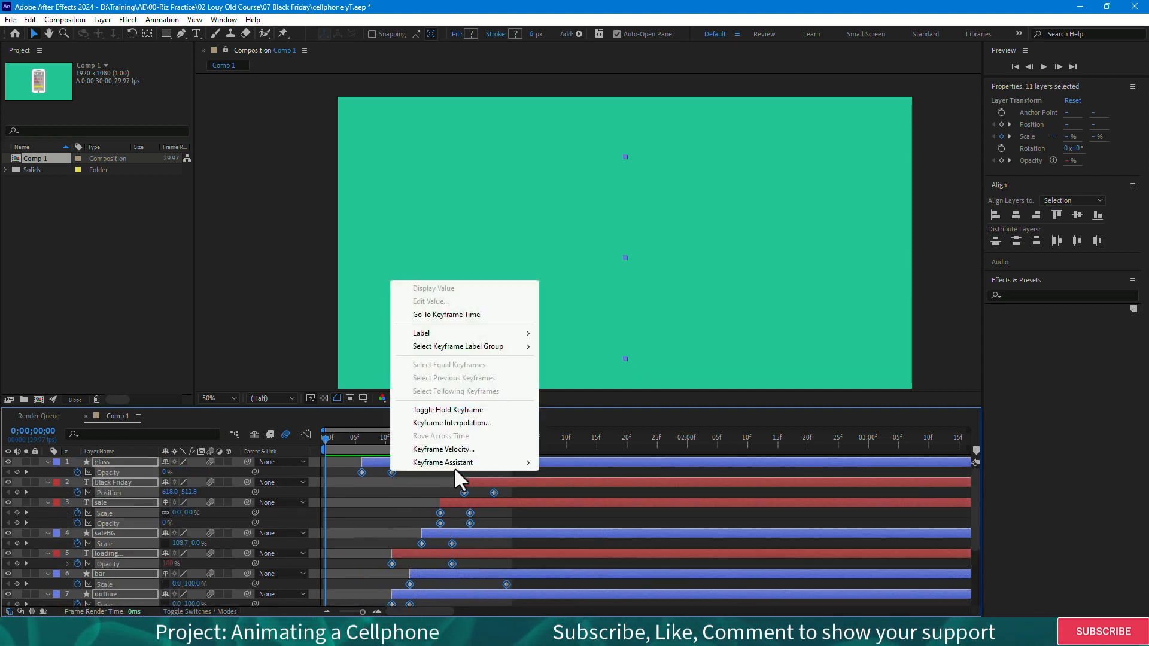
pyautogui.moveTo(454, 468)
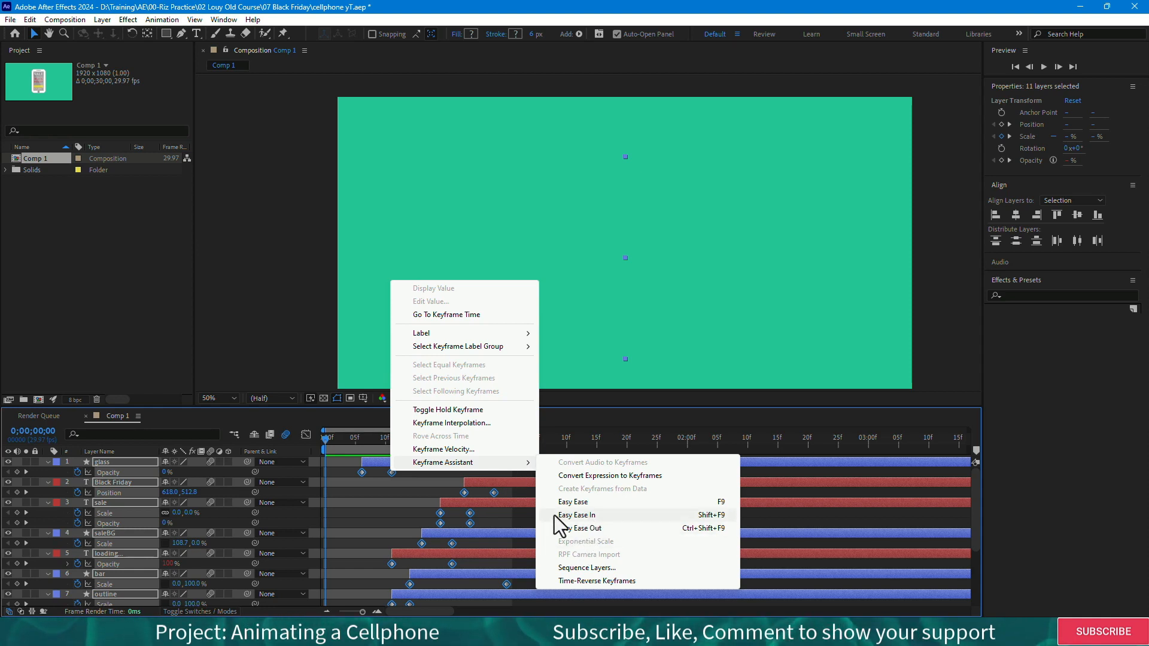
pyautogui.click(598, 504)
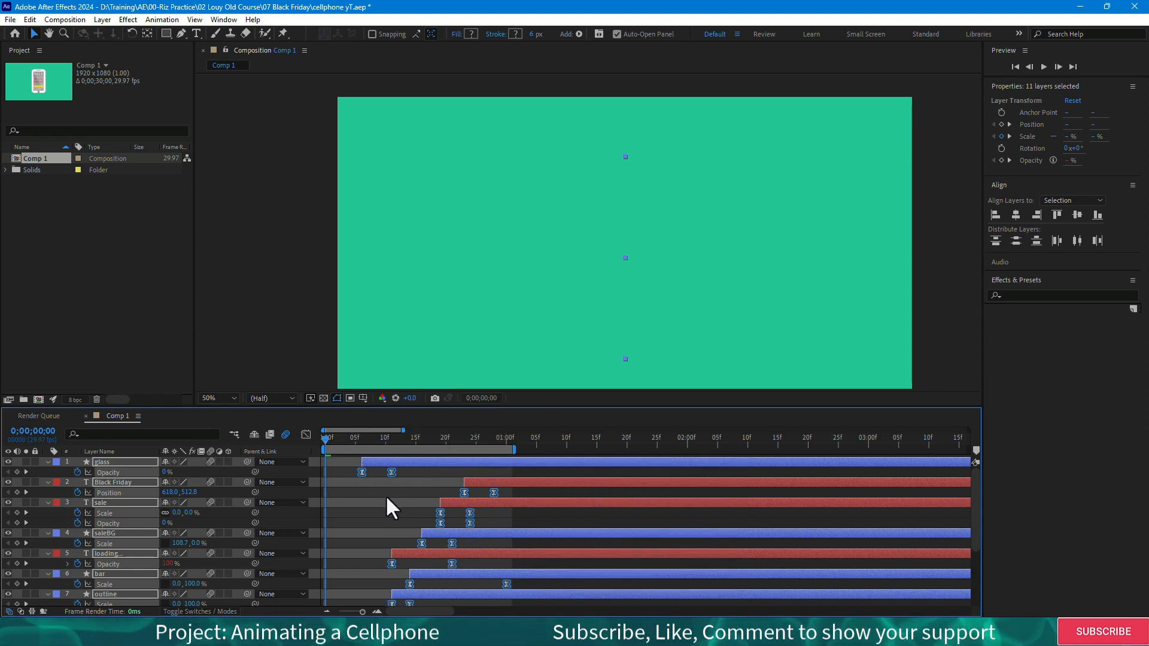
pyautogui.press('space')
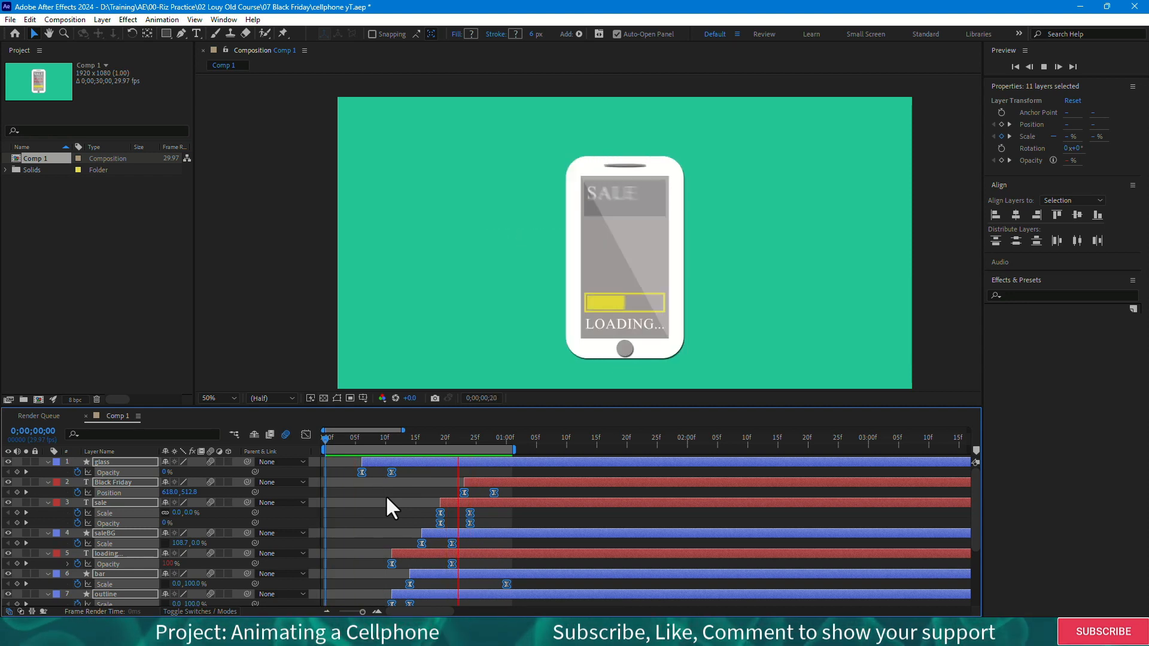
pyautogui.press('space')
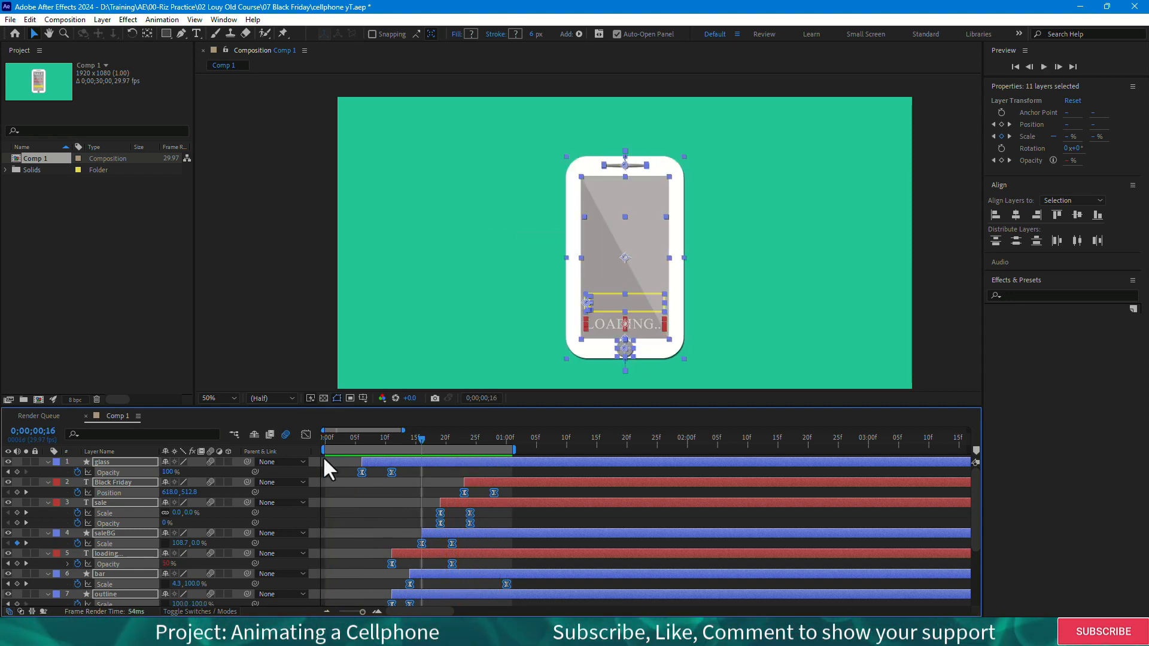
# - Reshape the casing's Scale speed curve in the Graph Editor by lengthening the last keyframe's ease handle so the speed peaks early
pyautogui.click(305, 435)
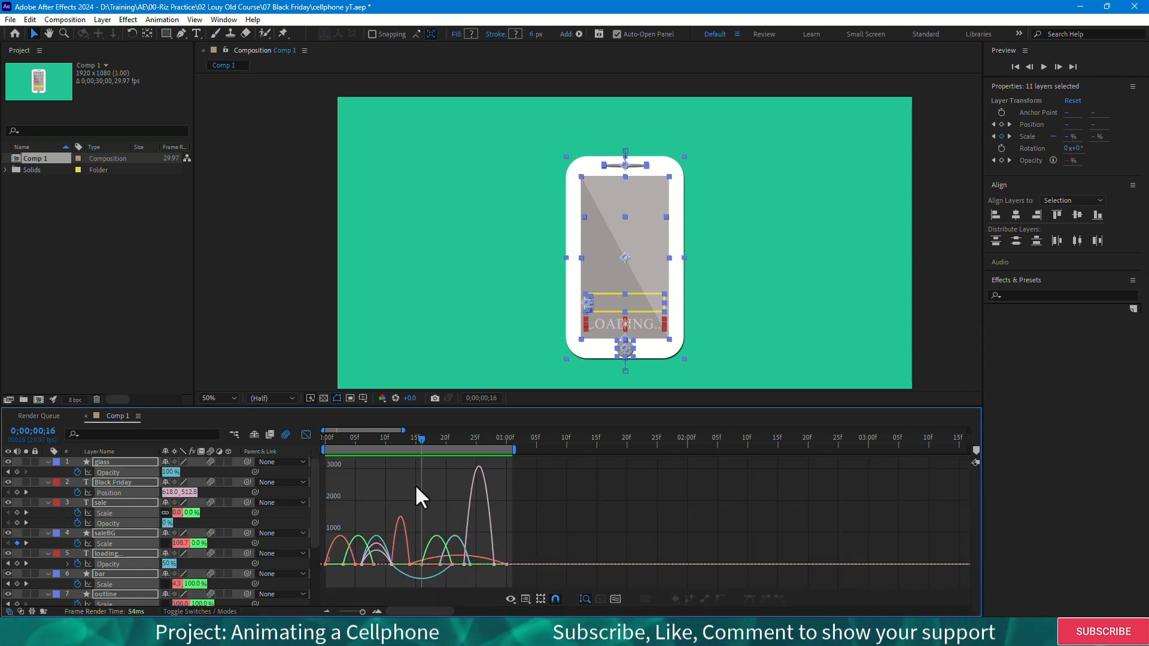
pyautogui.moveTo(423, 438); pyautogui.dragTo(307, 461)
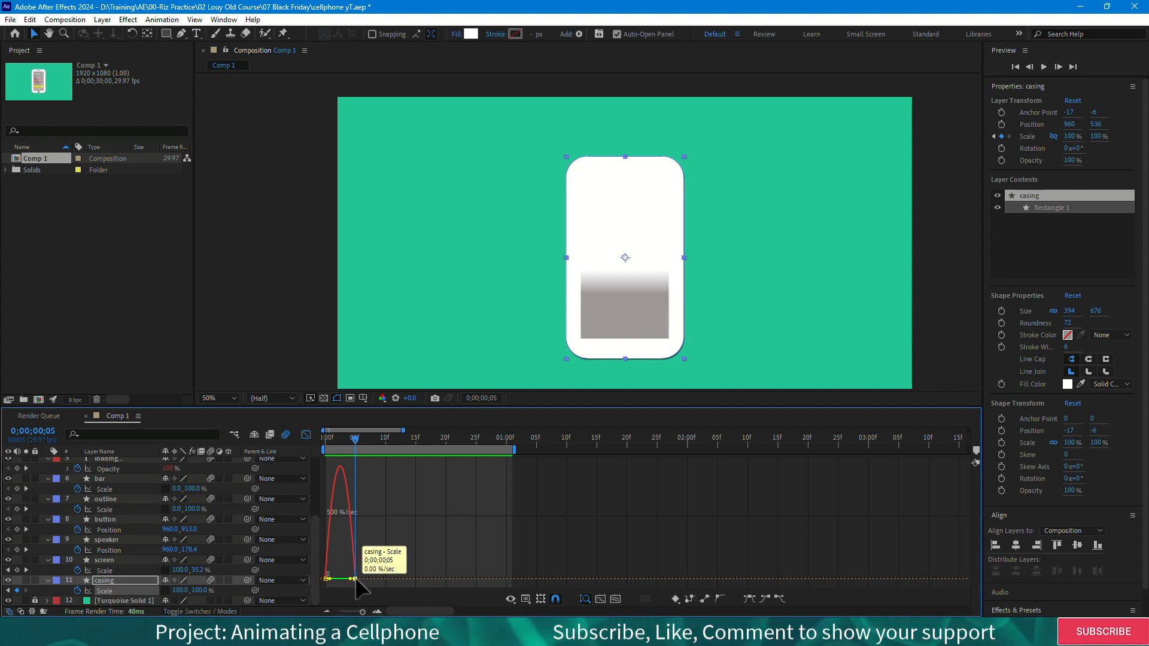
pyautogui.click(349, 579)
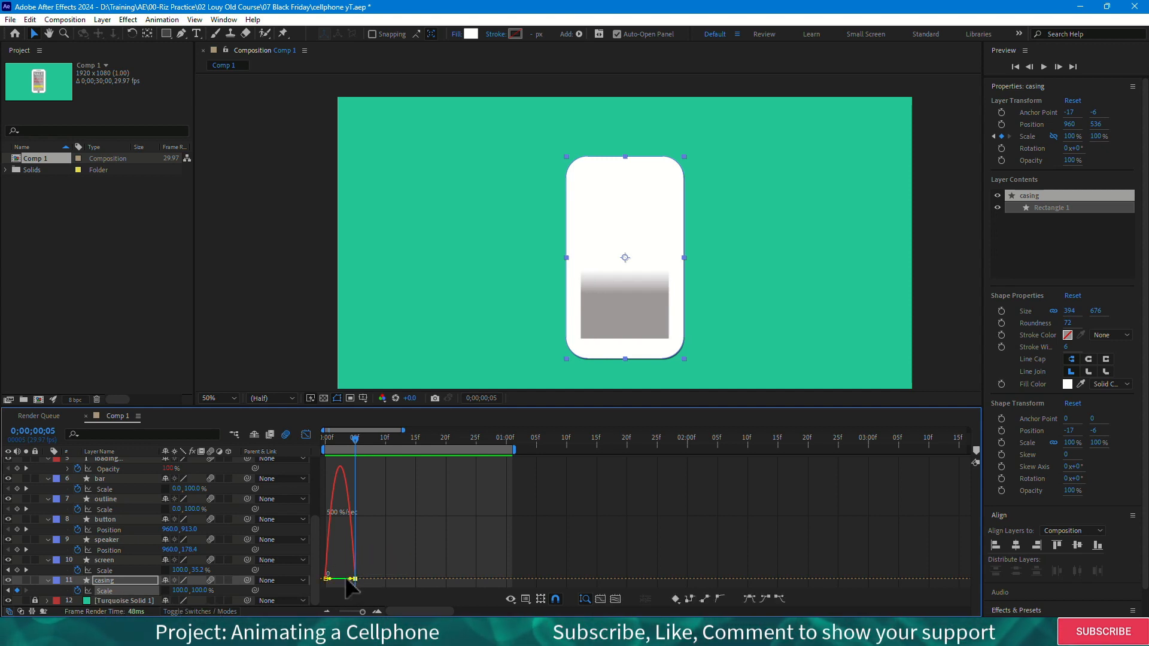
pyautogui.moveTo(345, 579); pyautogui.dragTo(337, 579)
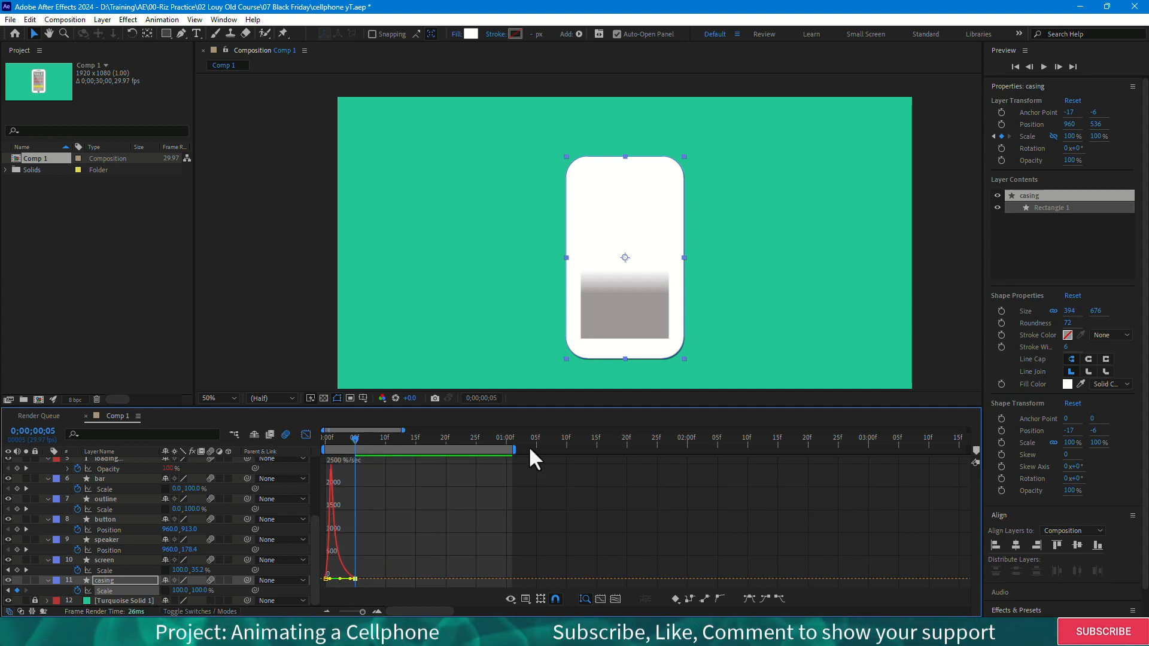
# - Shorten the work area to about the first six frames and preview the casing's scale-in from the first frame
pyautogui.moveTo(514, 449); pyautogui.dragTo(306, 446)
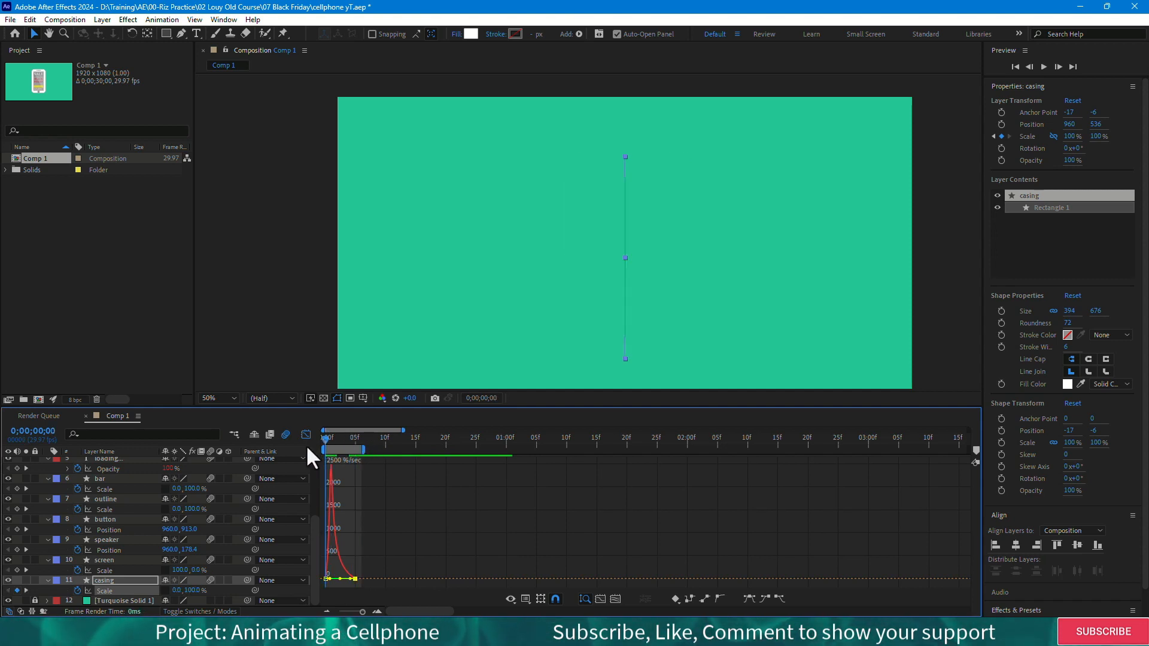
pyautogui.press('space')
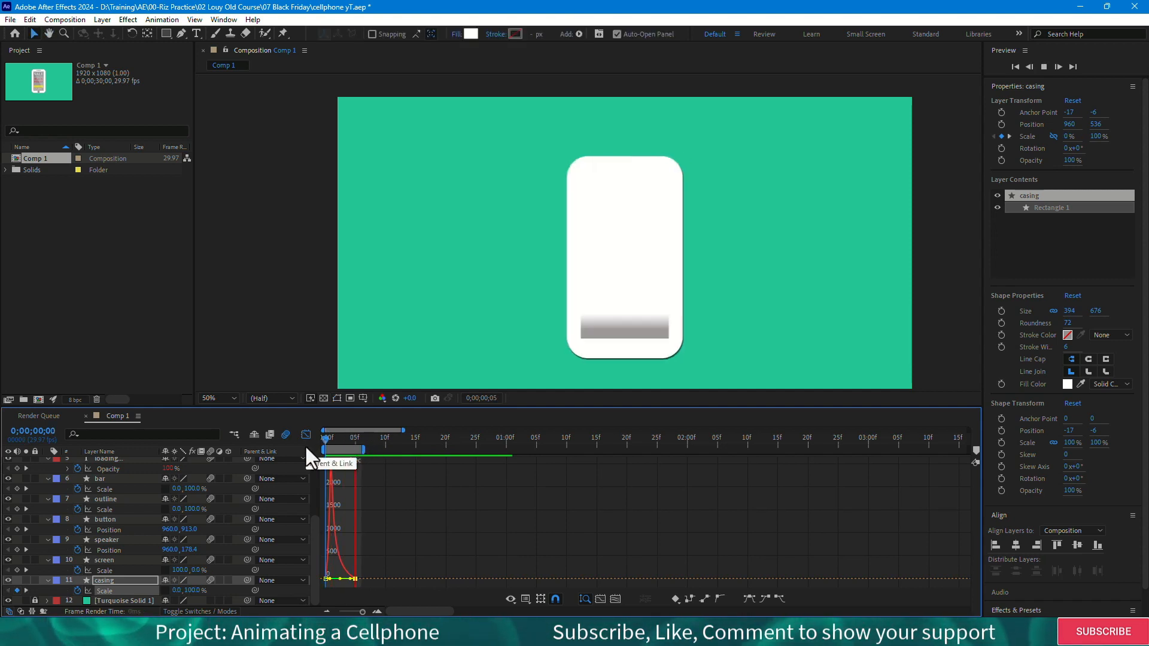
pyautogui.press('space')
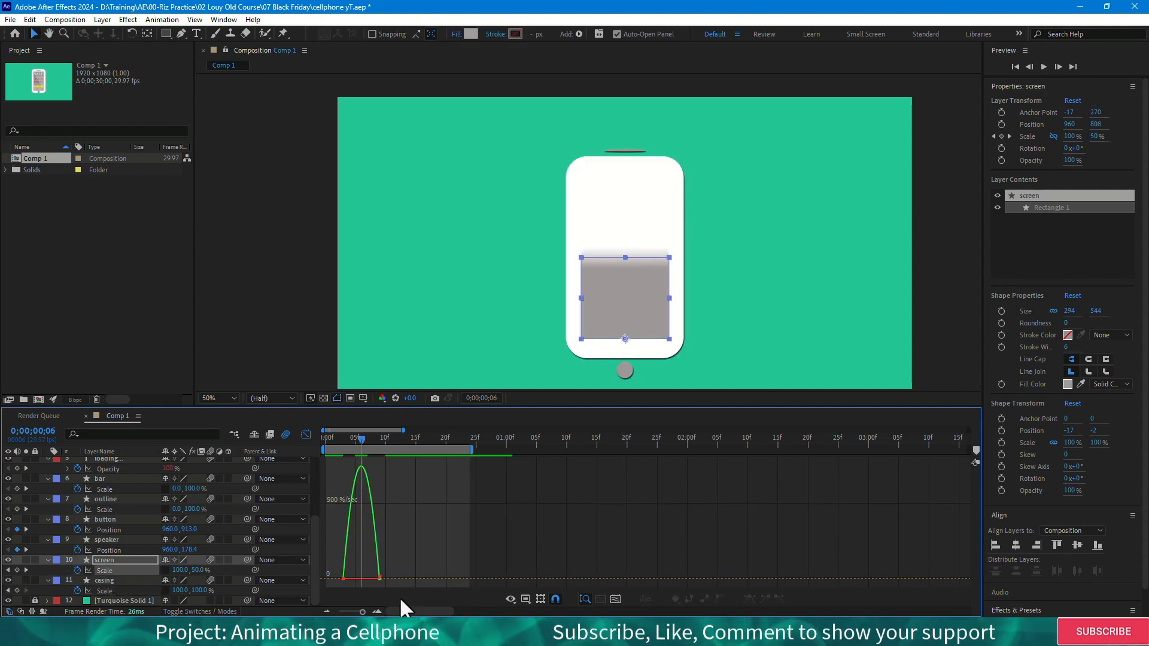
# - Extend the ease handle of the screen's last Scale keyframe for an early speed peak, and scrub through the motion to frame 7
pyautogui.click(380, 578)
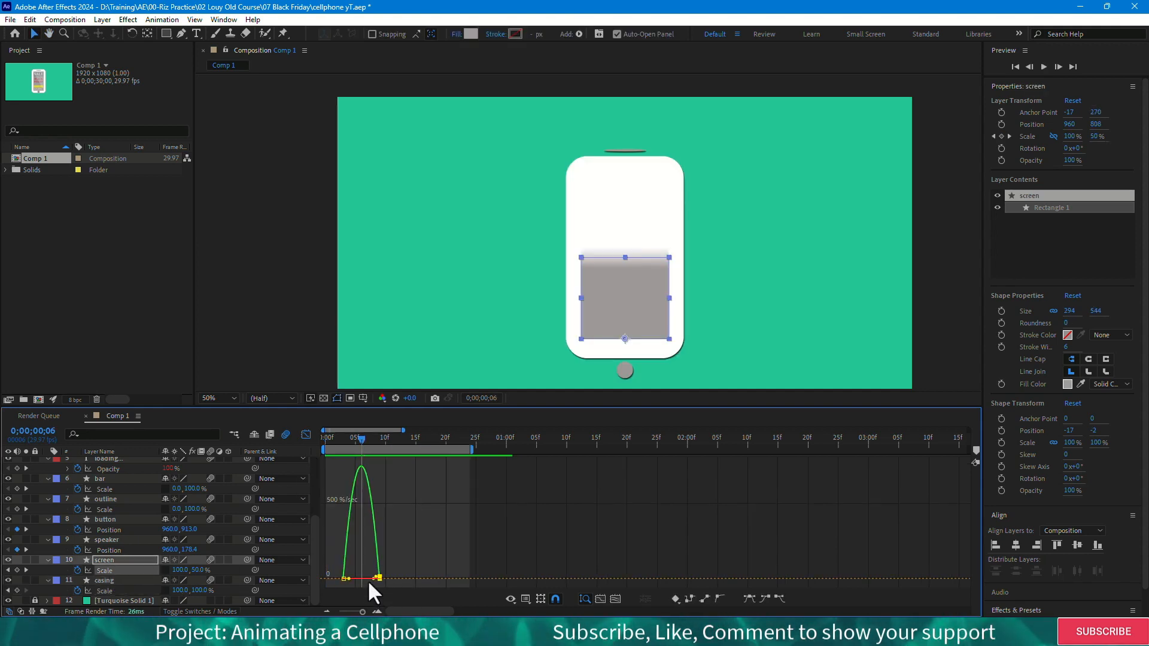
pyautogui.moveTo(371, 578); pyautogui.dragTo(363, 579)
pyautogui.click(352, 440)
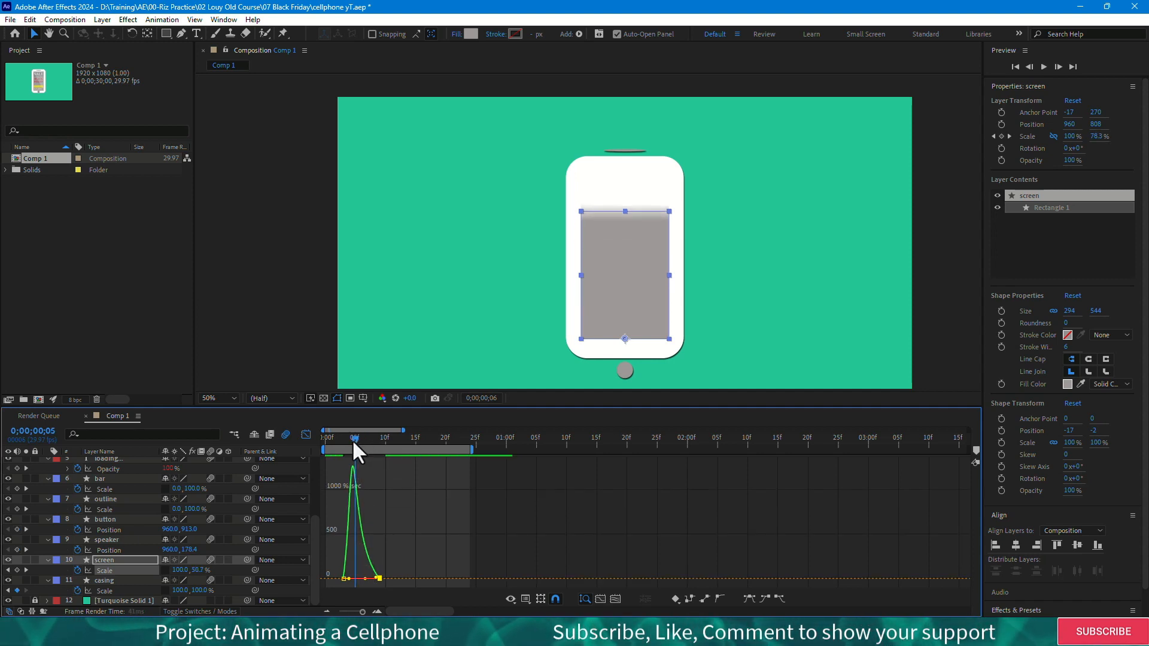
pyautogui.moveTo(354, 443); pyautogui.dragTo(366, 465)
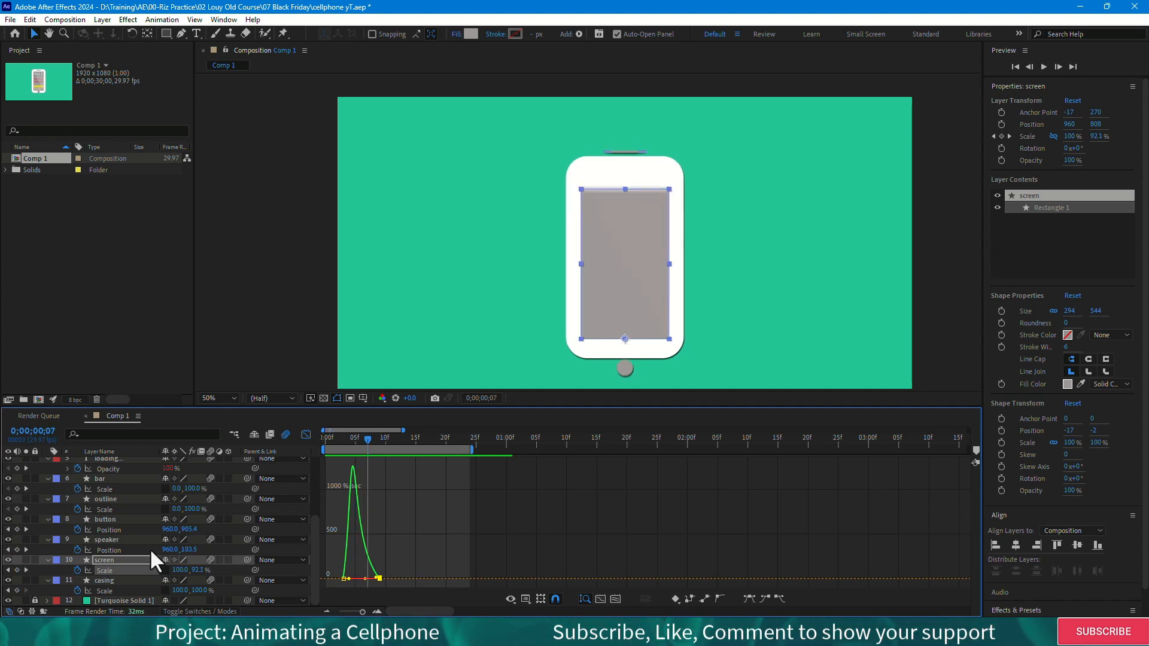
# - Set the incoming ease of the speaker's and button's last Position keyframes to 100% influence together, and preview the motion
pyautogui.click(118, 549)
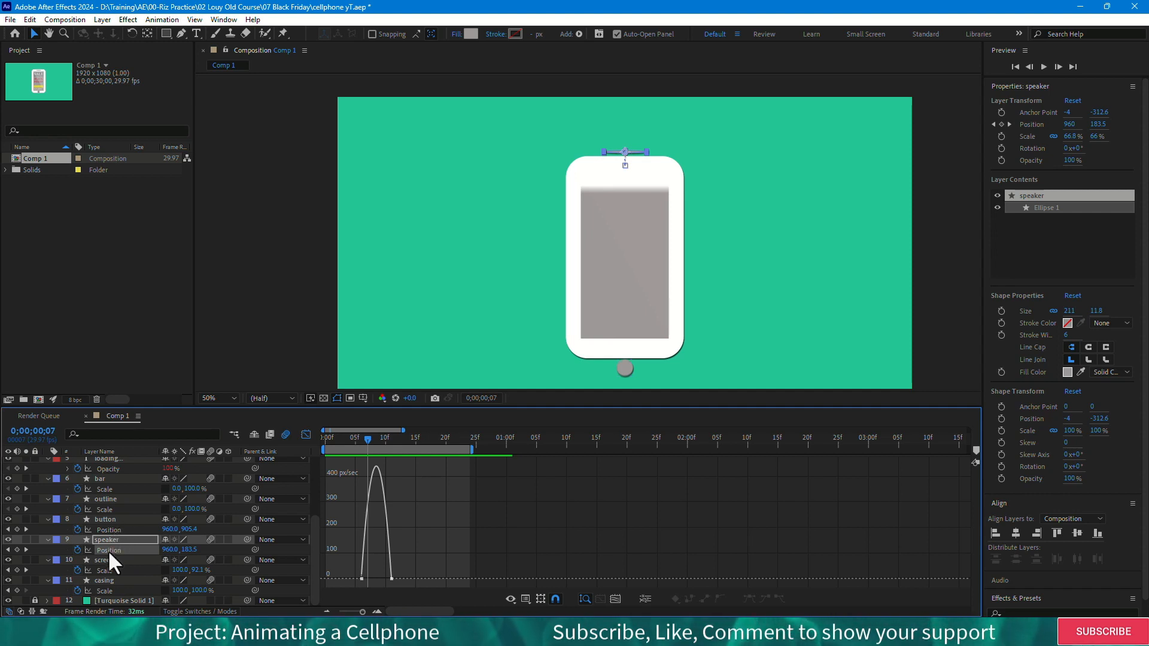
pyautogui.keyDown('shift'); pyautogui.click(109, 528); pyautogui.keyUp('shift')
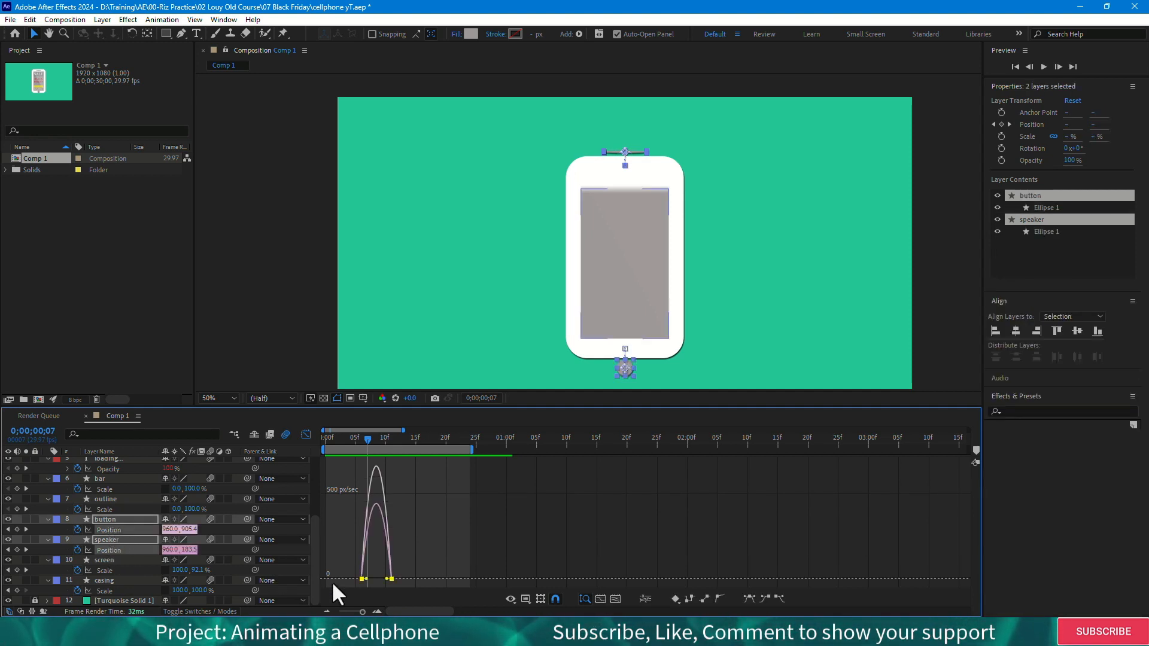
pyautogui.moveTo(411, 559); pyautogui.dragTo(372, 580)
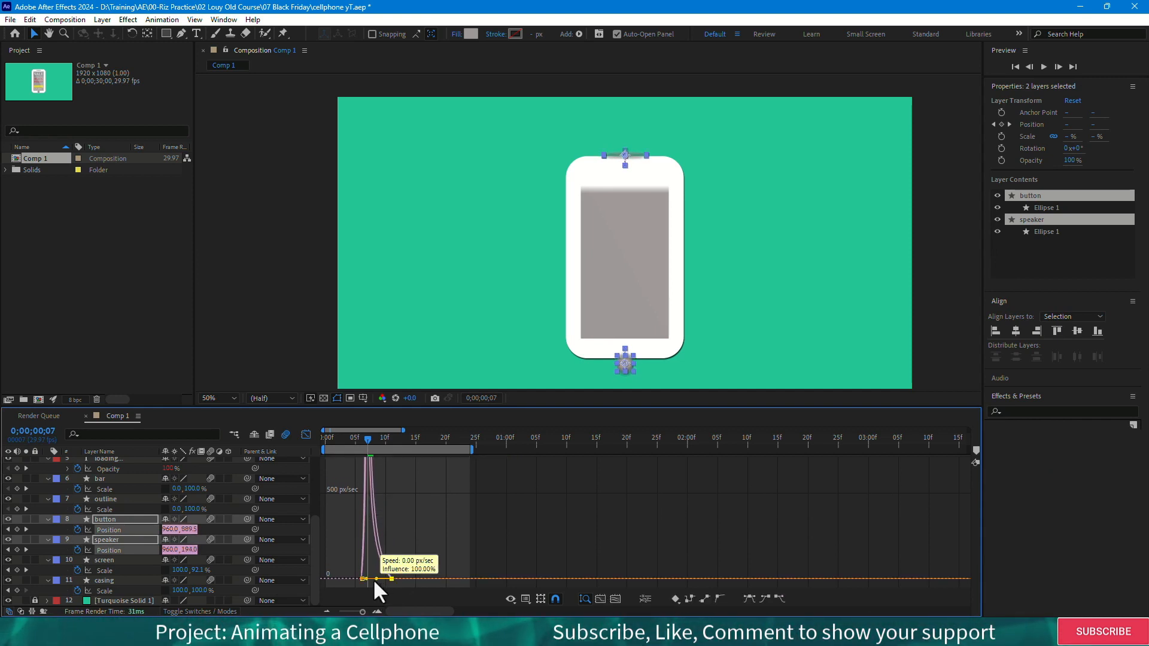
pyautogui.press('space')
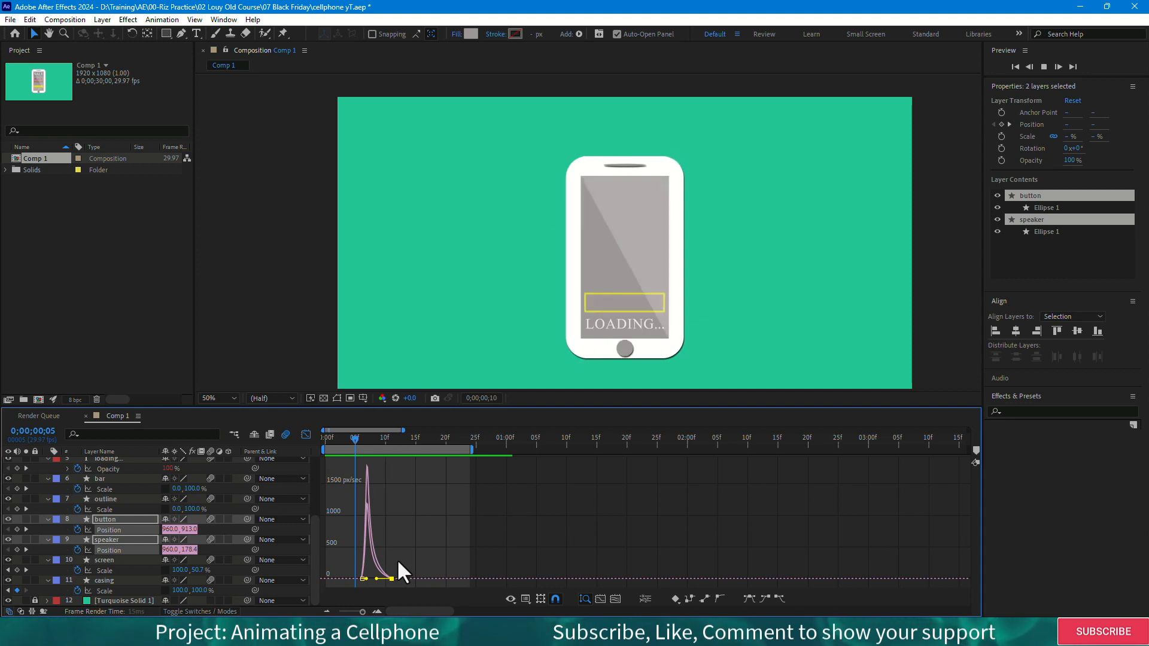
pyautogui.press('space')
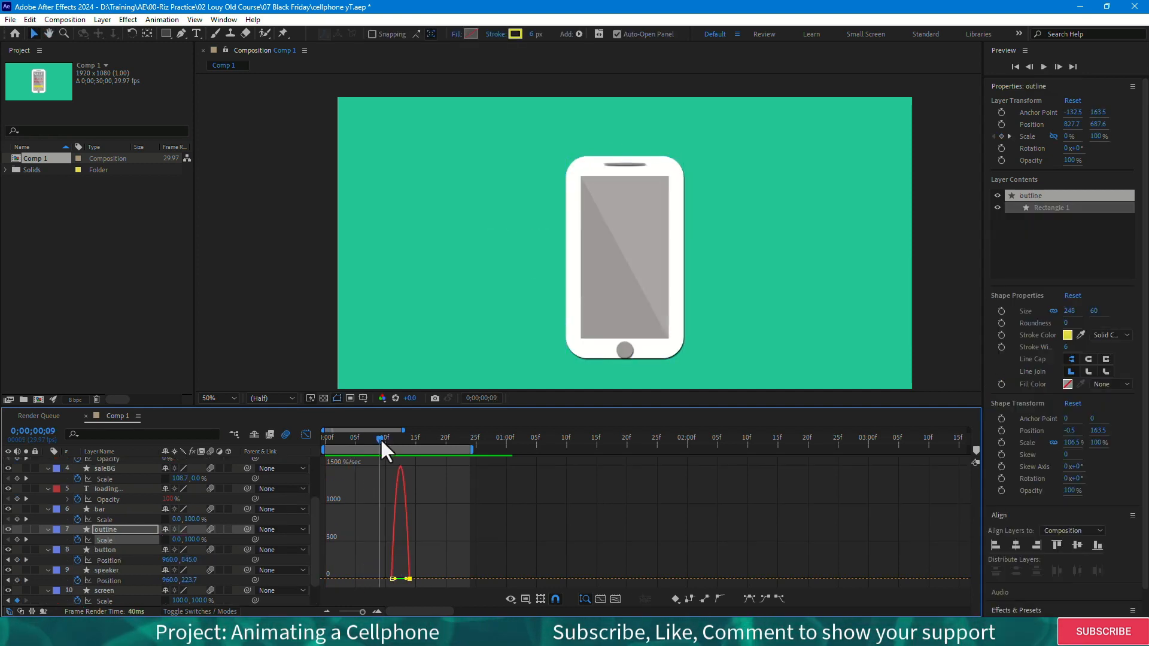
# - Scrub the outline's reveal to frame 13, and select all Scale keyframes of the bar and outline layers in the speed graph
pyautogui.moveTo(381, 440); pyautogui.dragTo(402, 460)
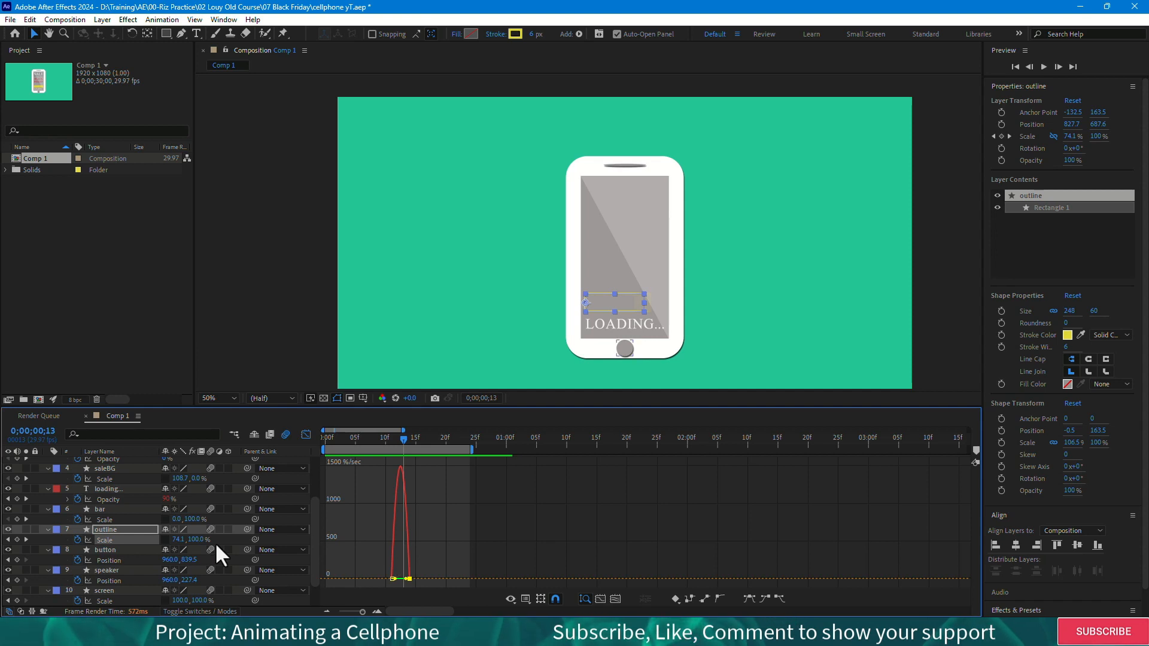
pyautogui.click(109, 518)
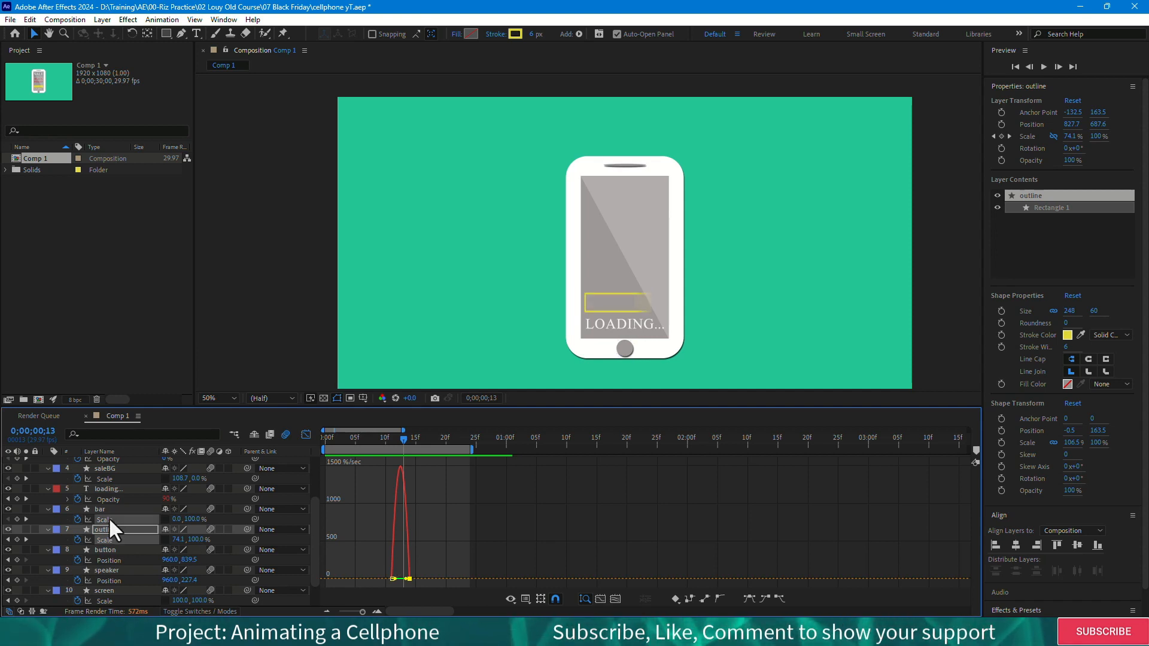
pyautogui.keyDown('shift'); pyautogui.click(111, 539); pyautogui.keyUp('shift')
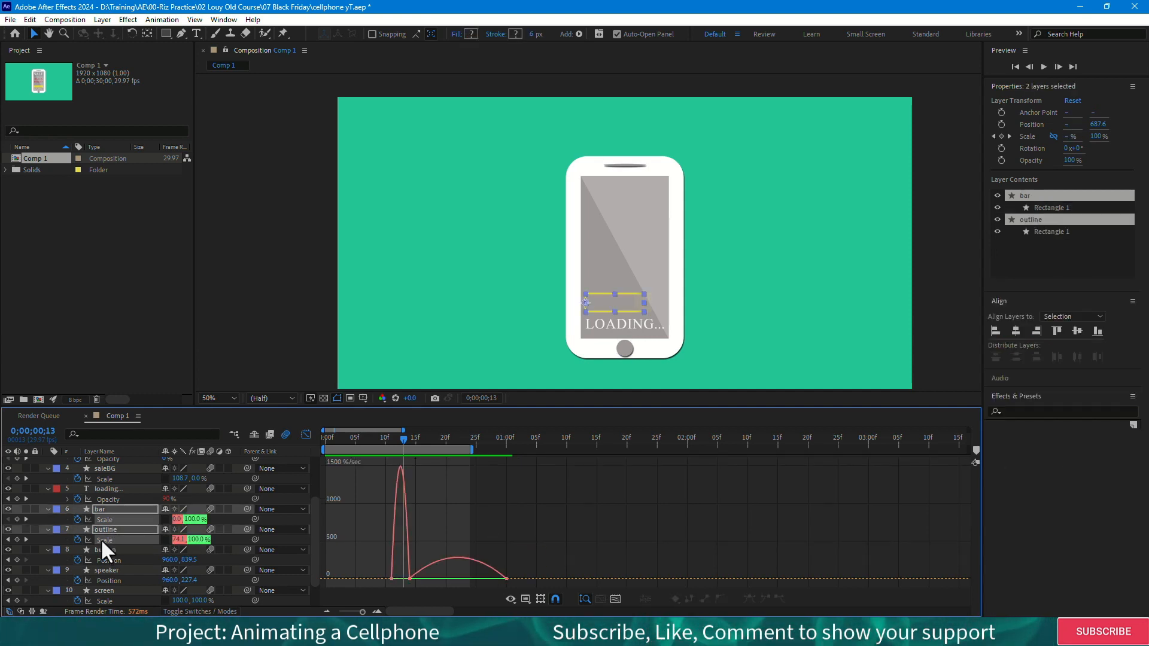
pyautogui.keyDown('shift'); pyautogui.click(109, 519); pyautogui.keyUp('shift')
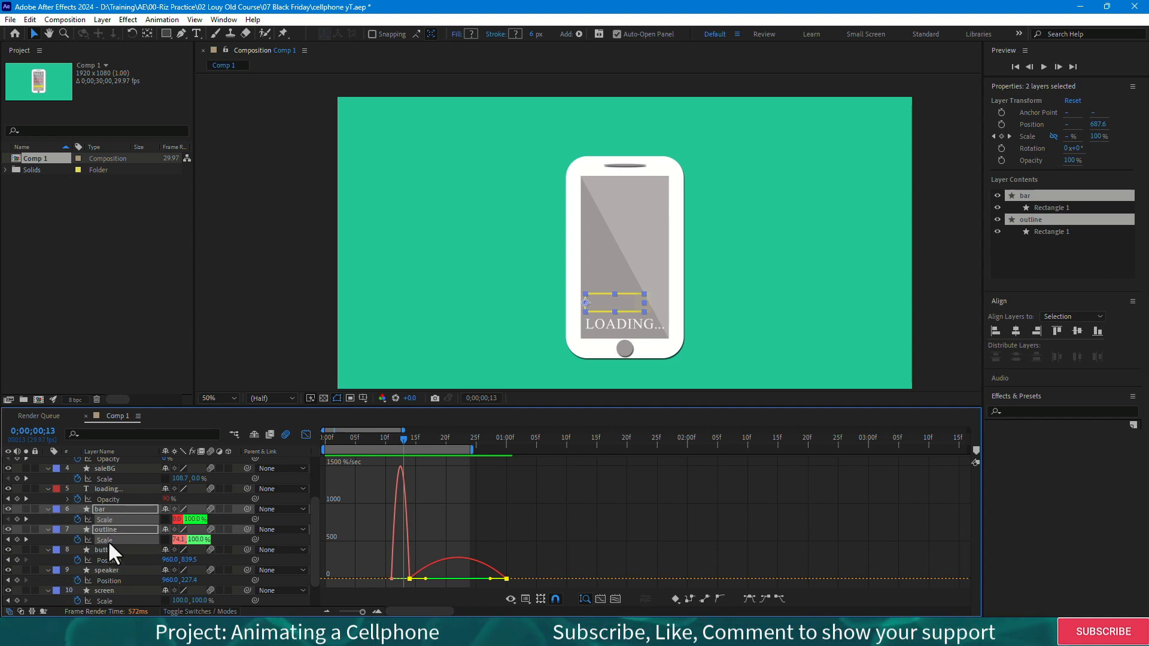
pyautogui.moveTo(591, 547); pyautogui.dragTo(378, 563)
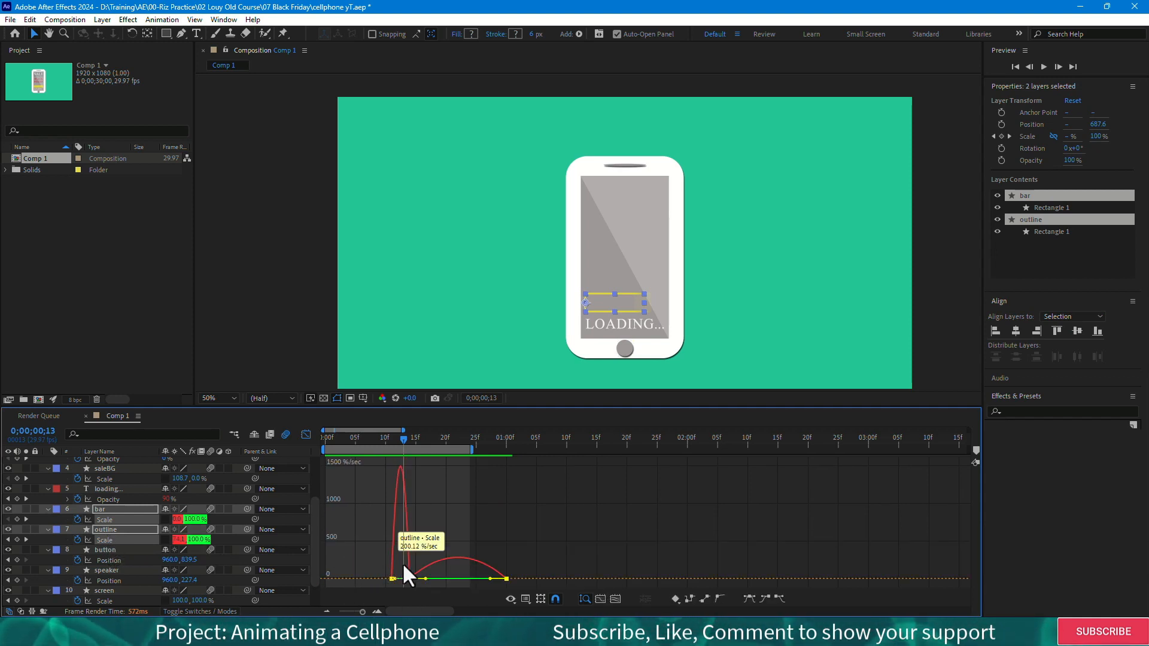
# - Set the temporal interpolation of the selected bar and outline Scale keyframes to Linear
pyautogui.rightClick(506, 579)
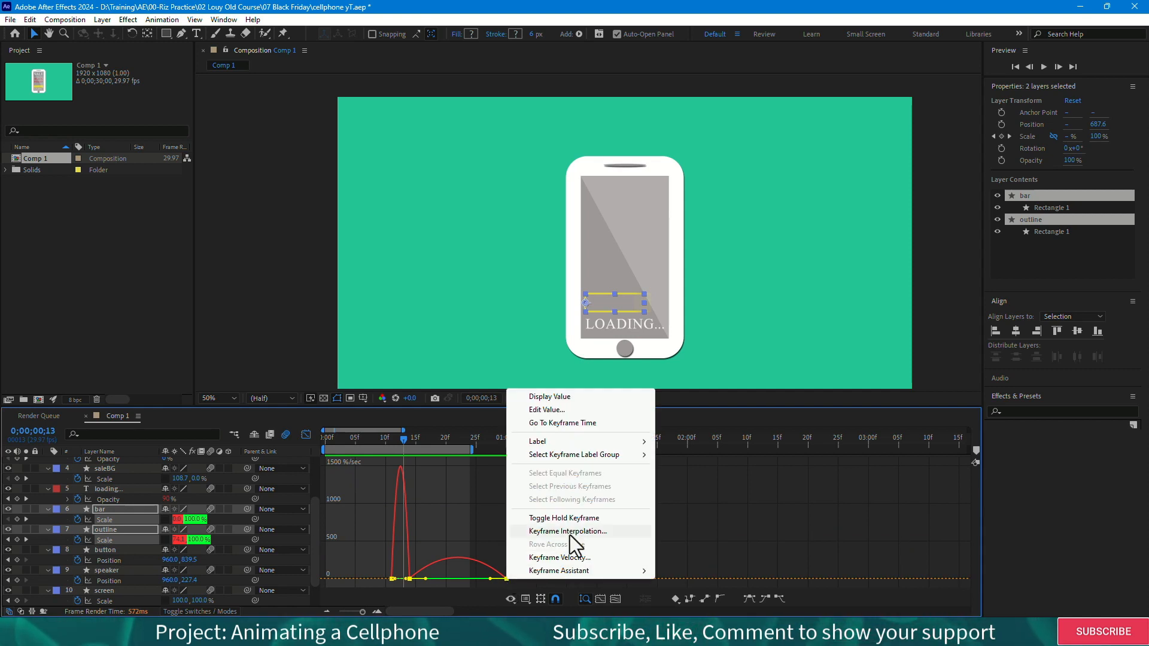
pyautogui.click(570, 535)
pyautogui.click(598, 254)
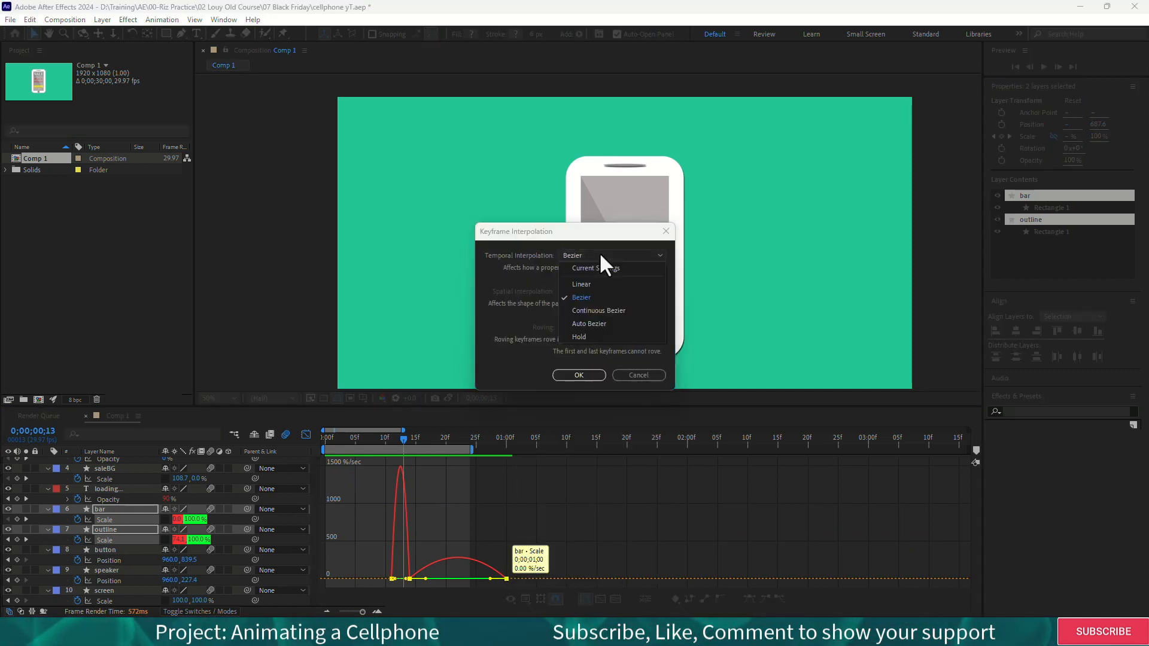
pyautogui.click(579, 337)
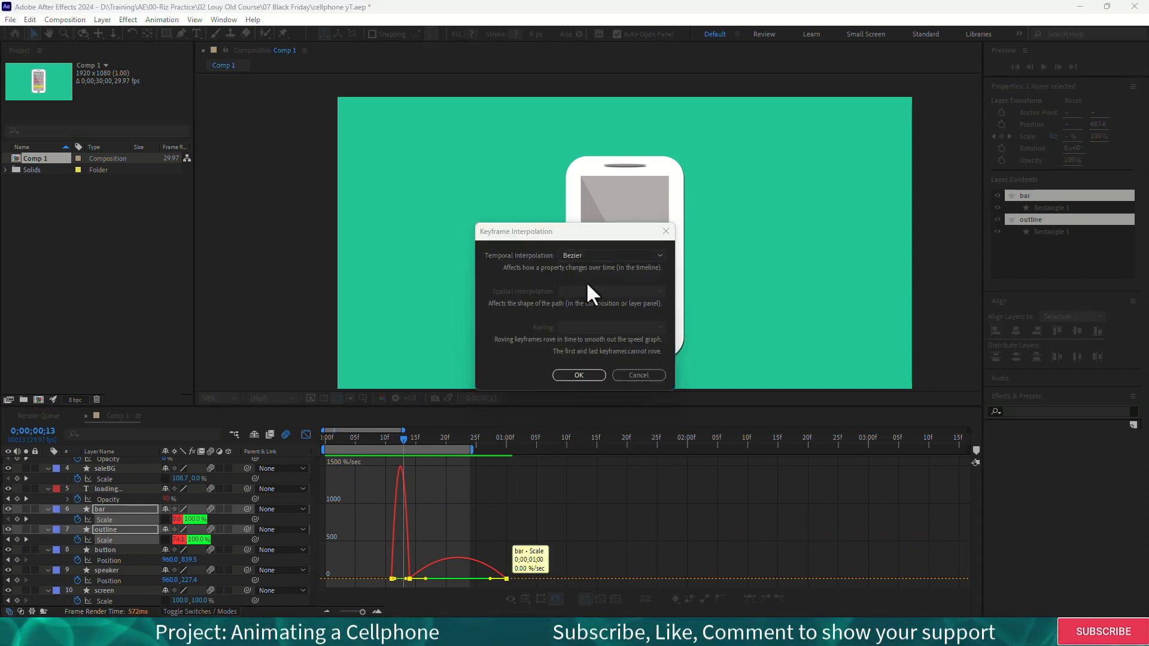
pyautogui.click(581, 375)
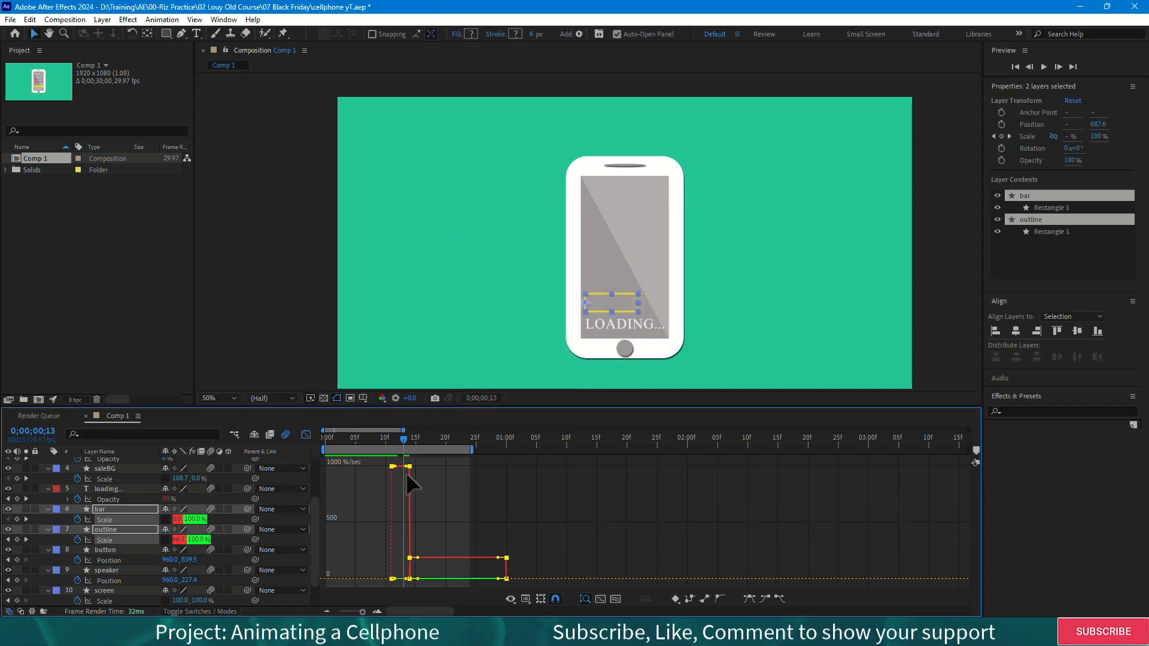
# - Return the playhead to the first frame and check the bar and outline keyframes in the layer bar view before reopening the Graph Editor
pyautogui.moveTo(401, 437); pyautogui.dragTo(312, 464)
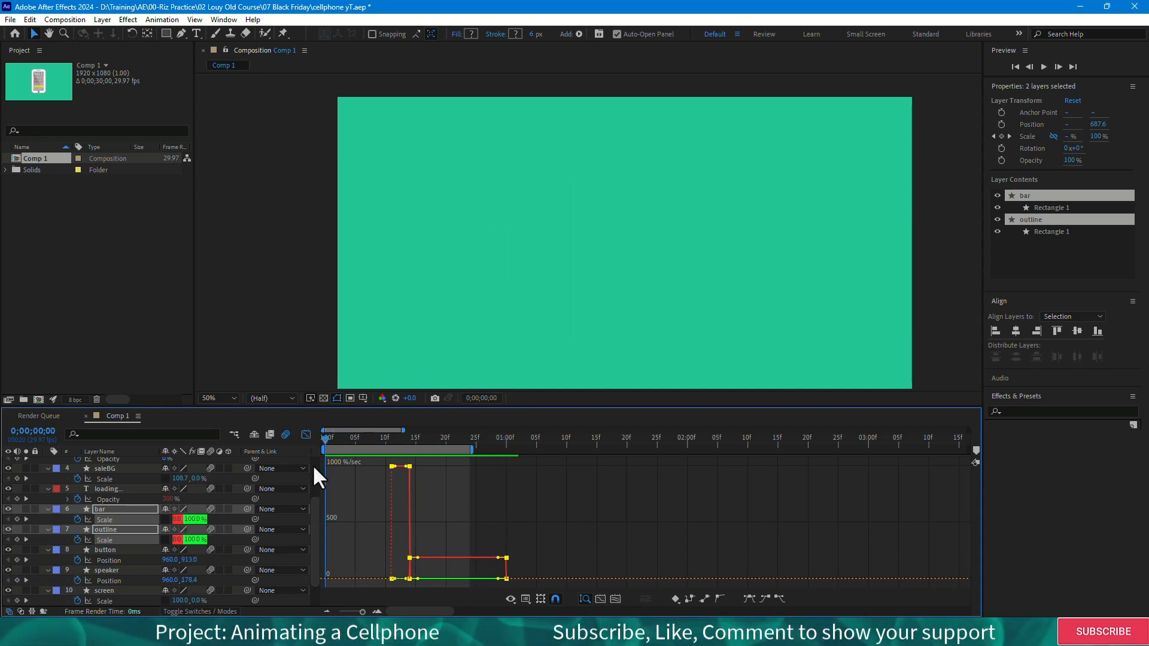
pyautogui.click(305, 436)
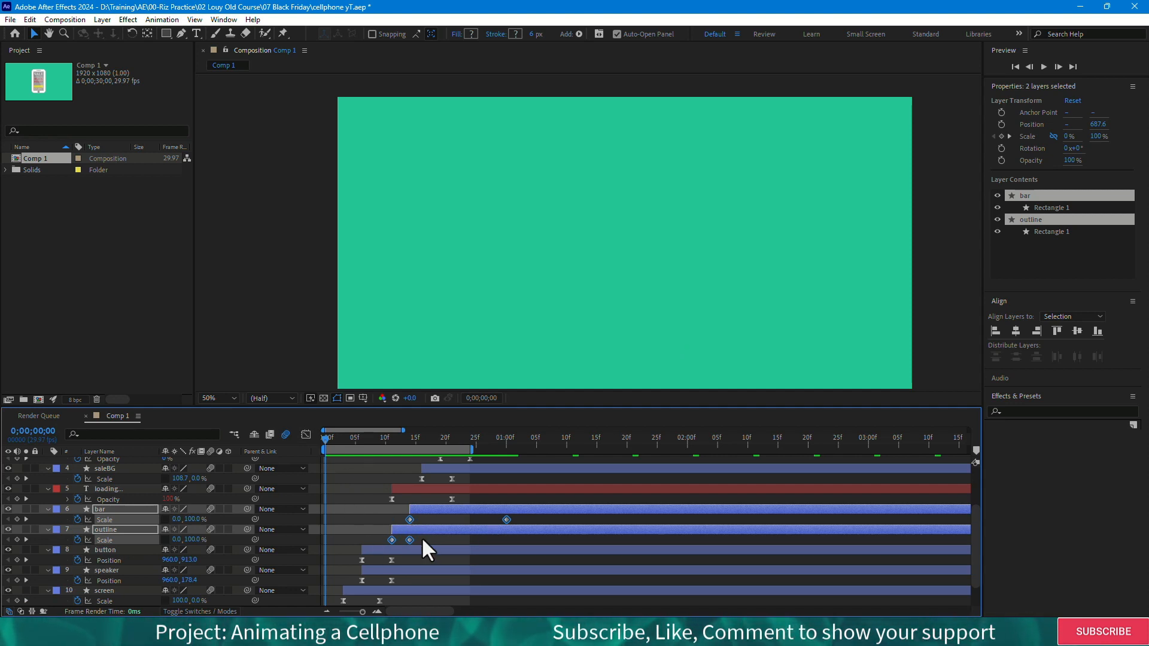
pyautogui.click(305, 435)
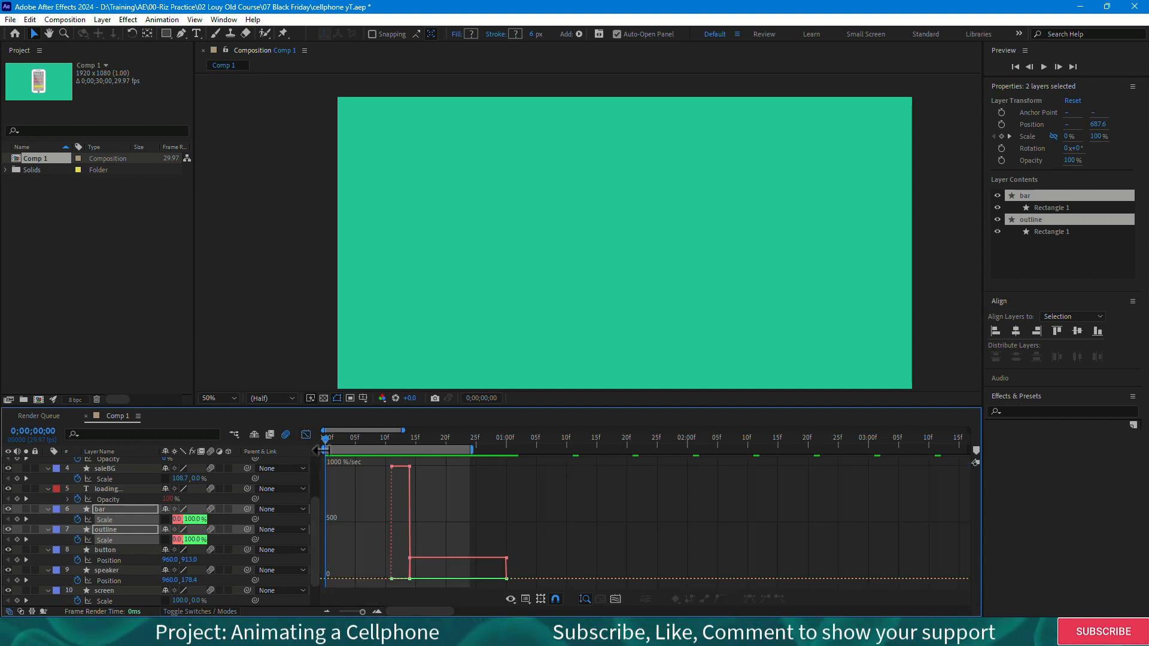
# - Show the loading text's Opacity speed curve, scrub to frame 11 to check it, and return to the first frame
pyautogui.click(109, 496)
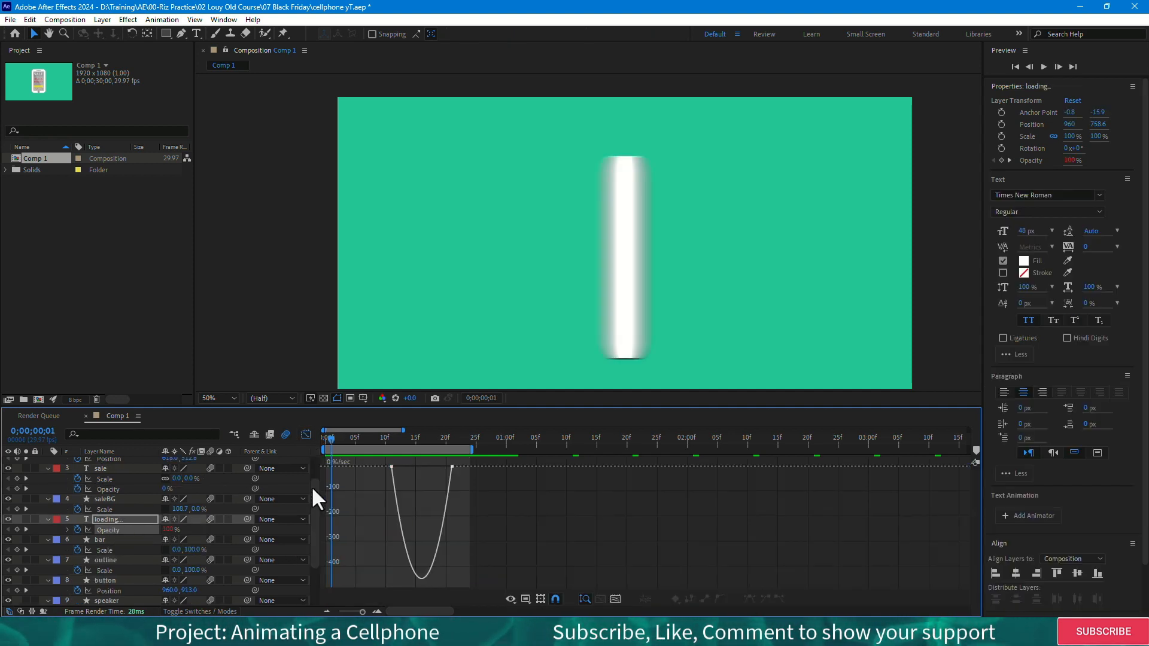
pyautogui.moveTo(329, 439); pyautogui.dragTo(391, 489)
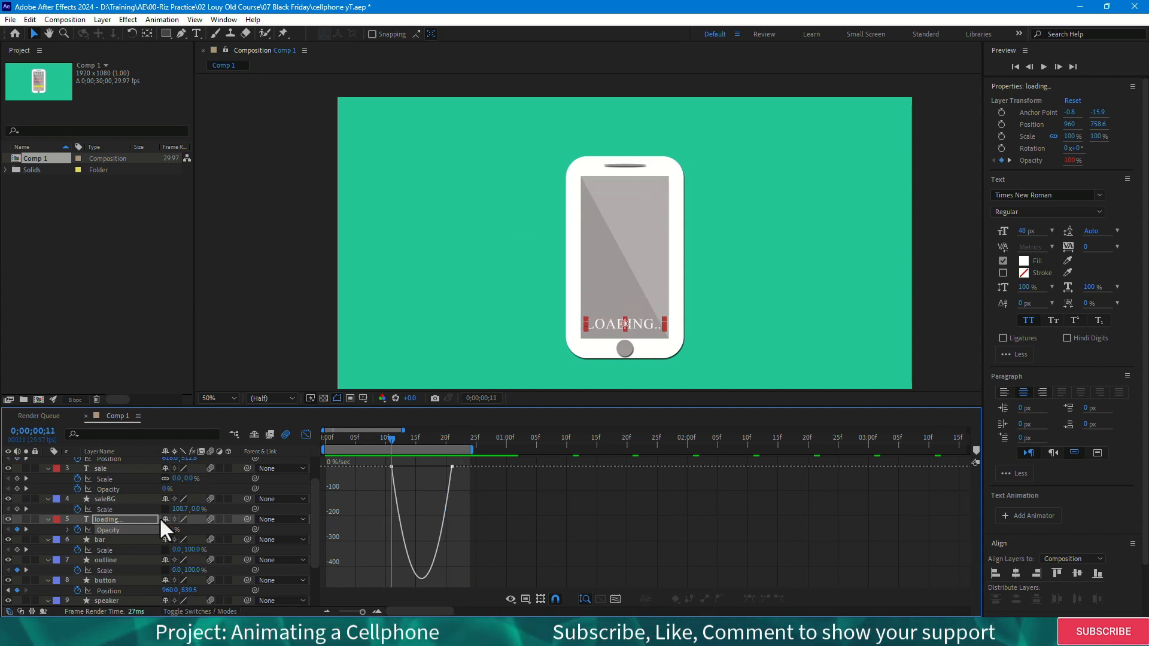
pyautogui.press('Home')
# - Move the saleBG layer's last Scale keyframe to frame 19 in the Graph Editor, and scrub to that frame
pyautogui.click(114, 508)
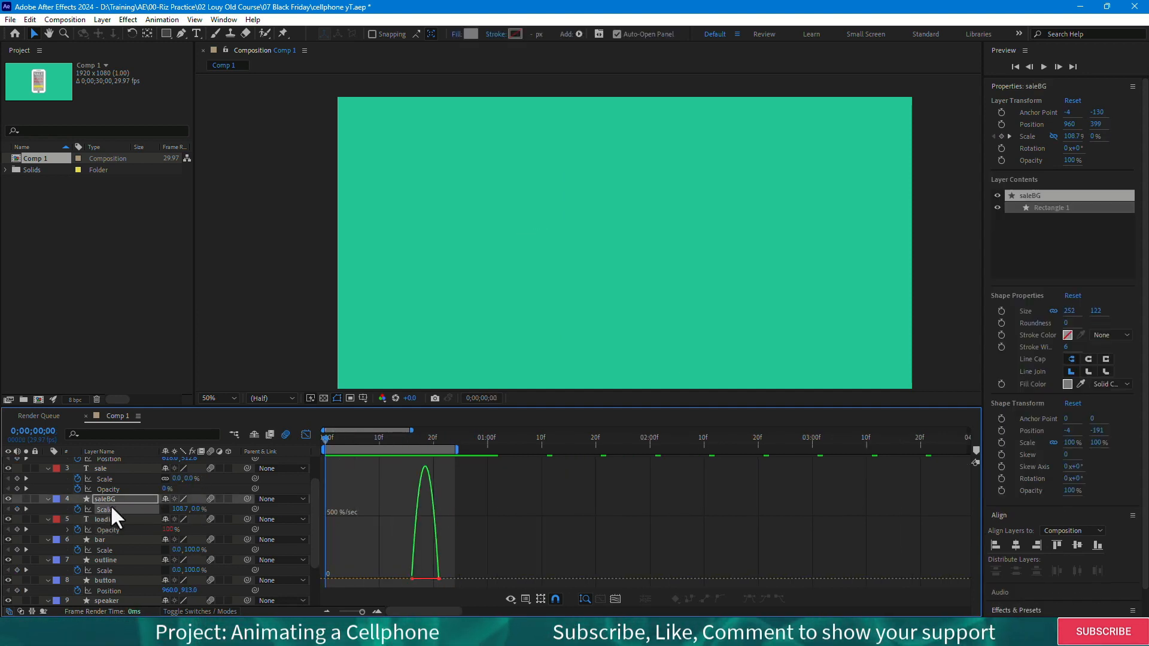
pyautogui.click(111, 498)
pyautogui.click(111, 508)
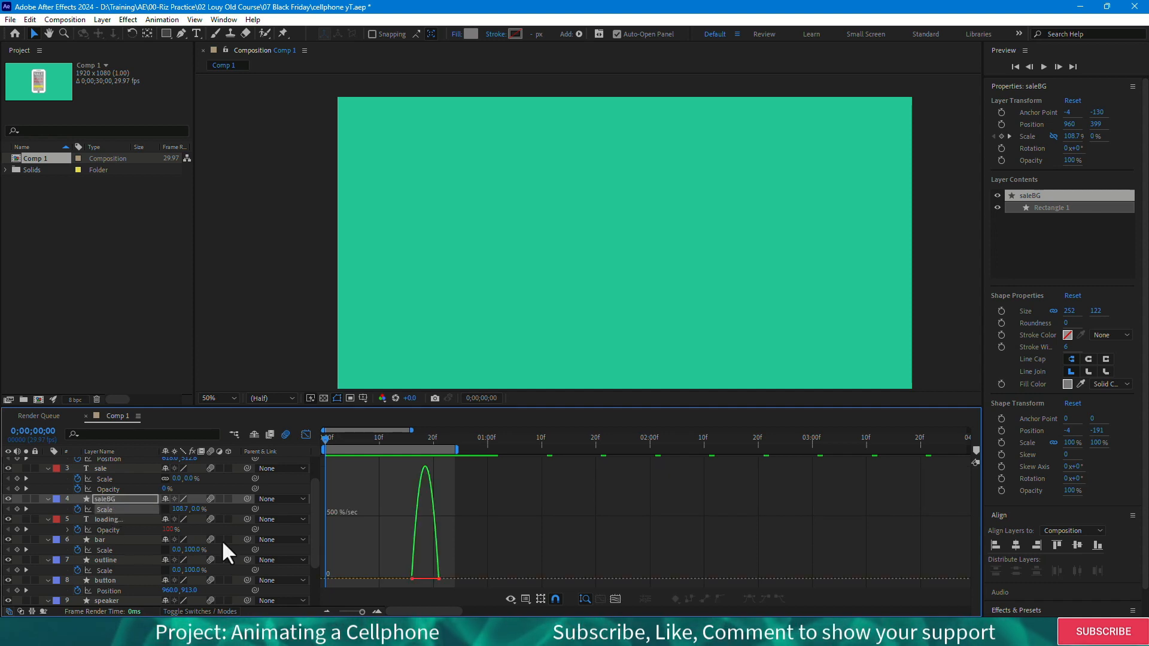
pyautogui.moveTo(449, 571); pyautogui.dragTo(427, 579)
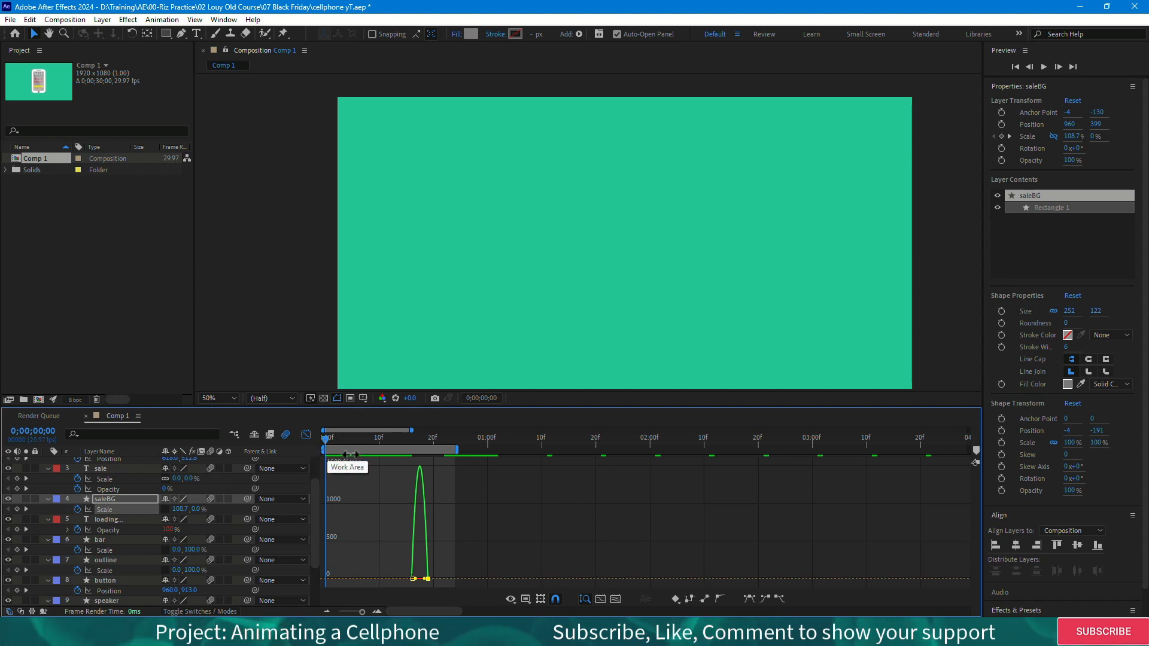
pyautogui.moveTo(393, 440); pyautogui.dragTo(429, 469)
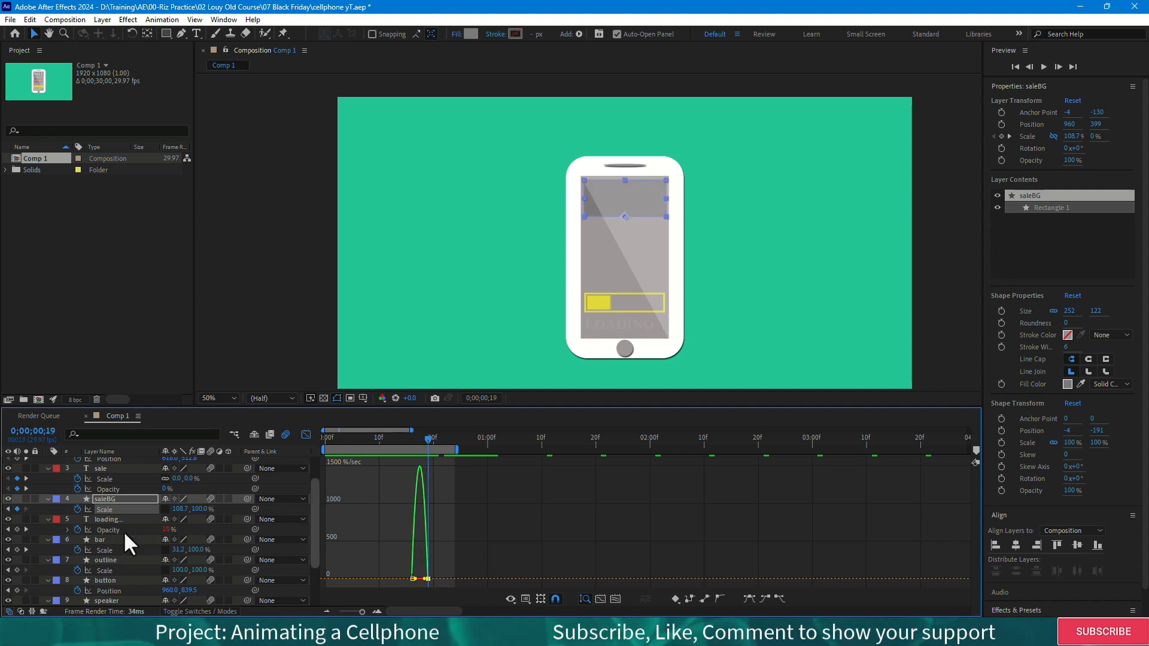
# - Lengthen the incoming ease of the sale text's last Scale keyframe so its speed peaks early, and preview the motion
pyautogui.scroll(2, 130, 509)
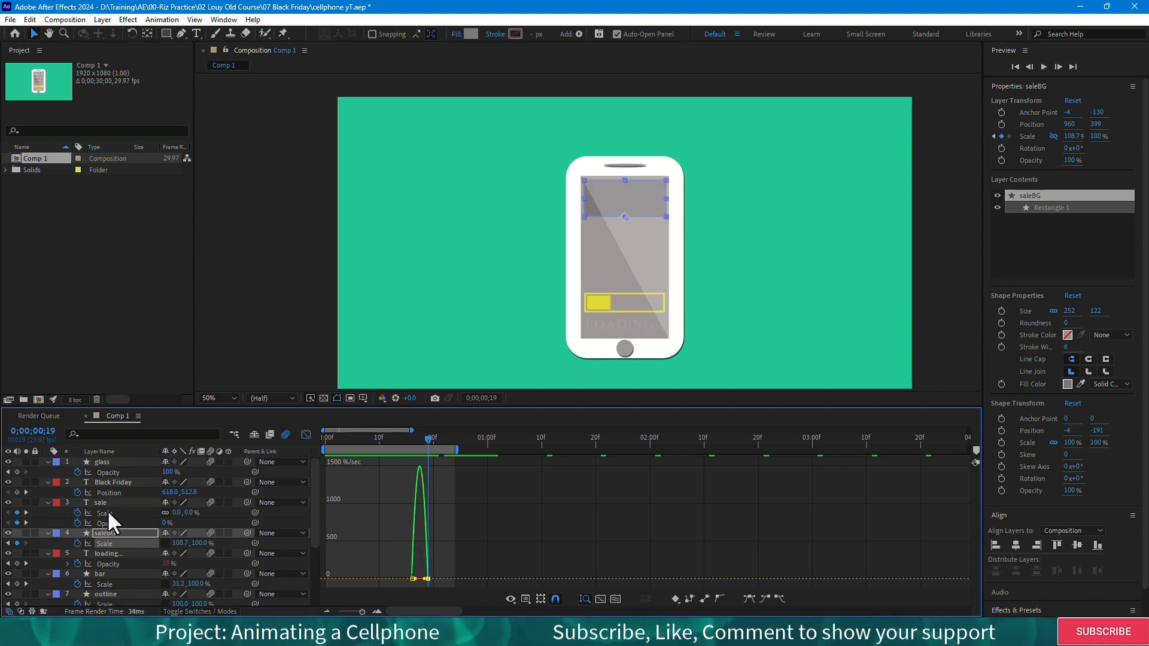
pyautogui.click(111, 522)
pyautogui.keyDown('shift'); pyautogui.click(117, 513); pyautogui.keyUp('shift')
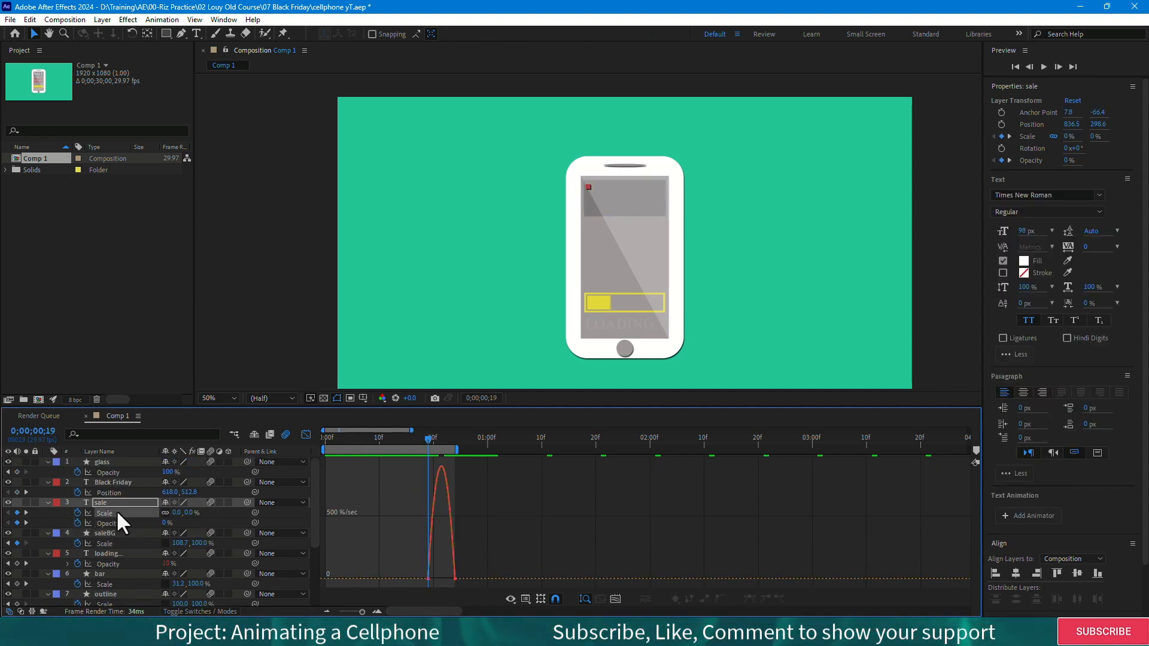
pyautogui.click(113, 523)
pyautogui.click(116, 513)
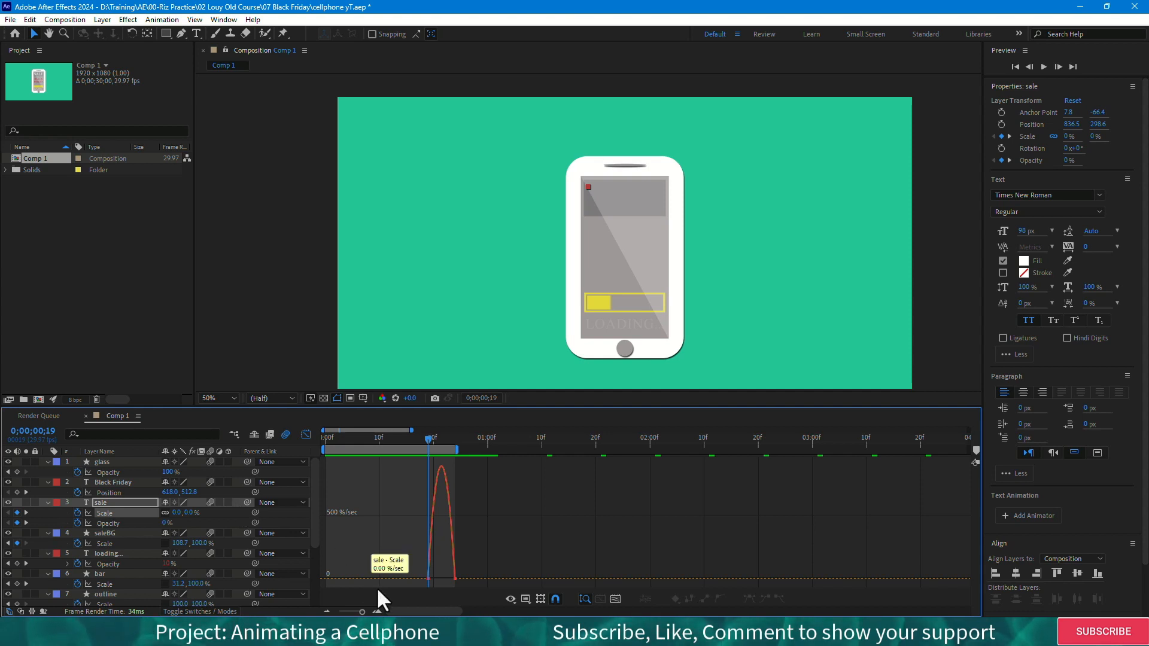
pyautogui.click(454, 579)
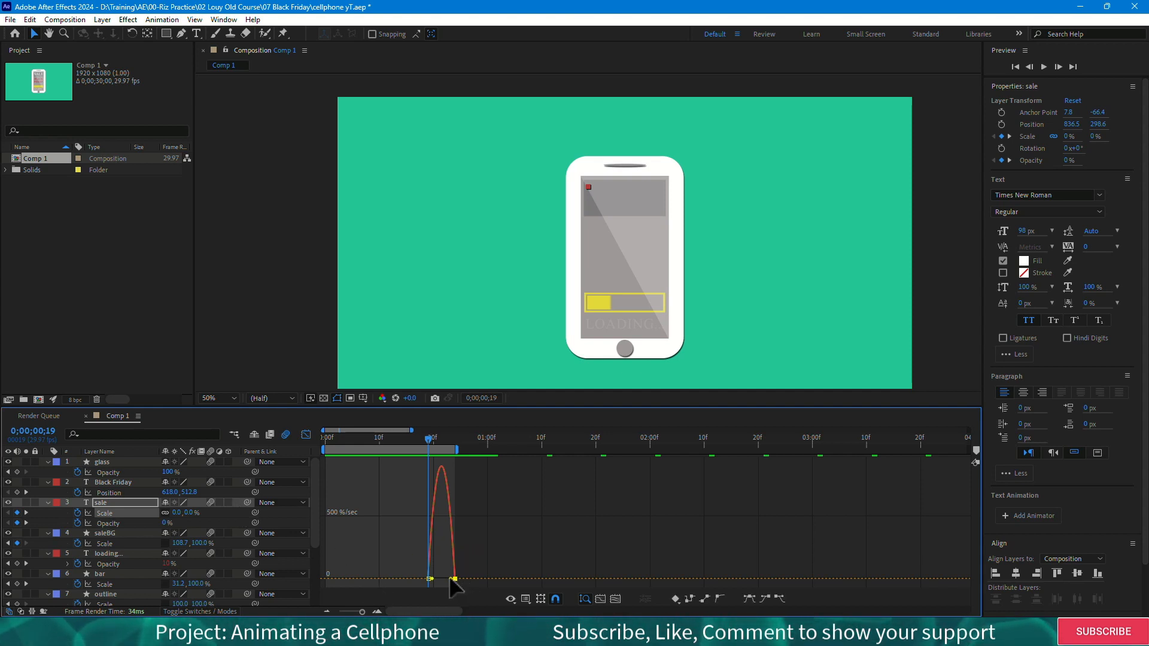
pyautogui.moveTo(450, 578); pyautogui.dragTo(440, 578)
pyautogui.press('space')
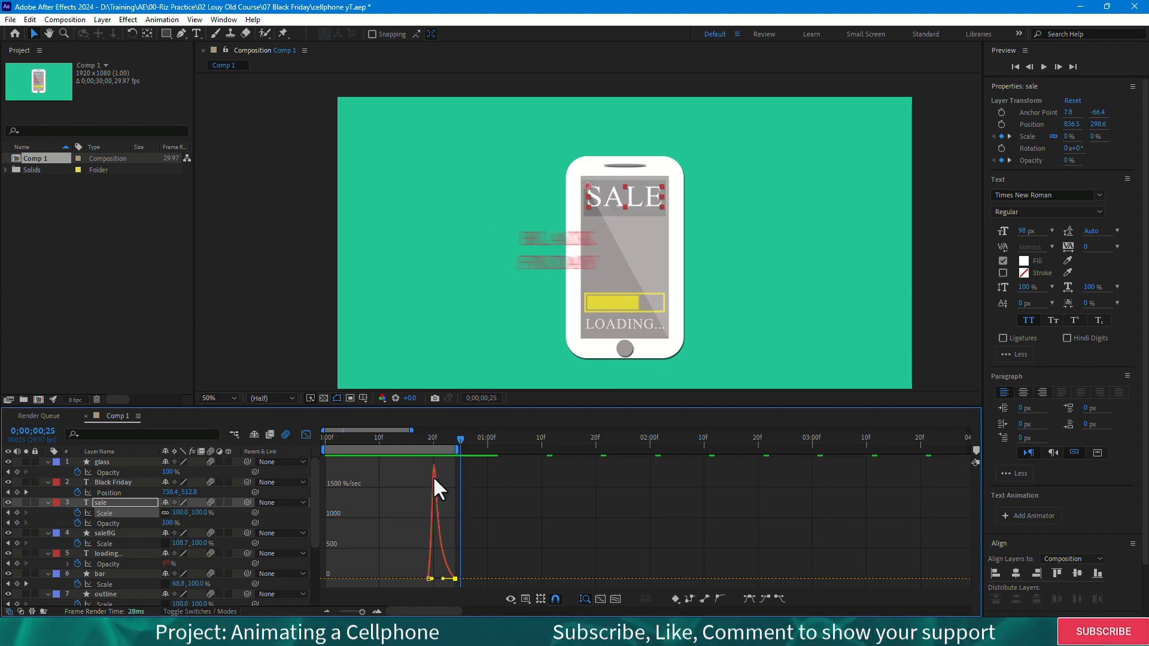
# - Show the Black Friday text's Position speed curve, scrub to frame 27, and extend the work area's end to about 1;05
pyautogui.click(117, 493)
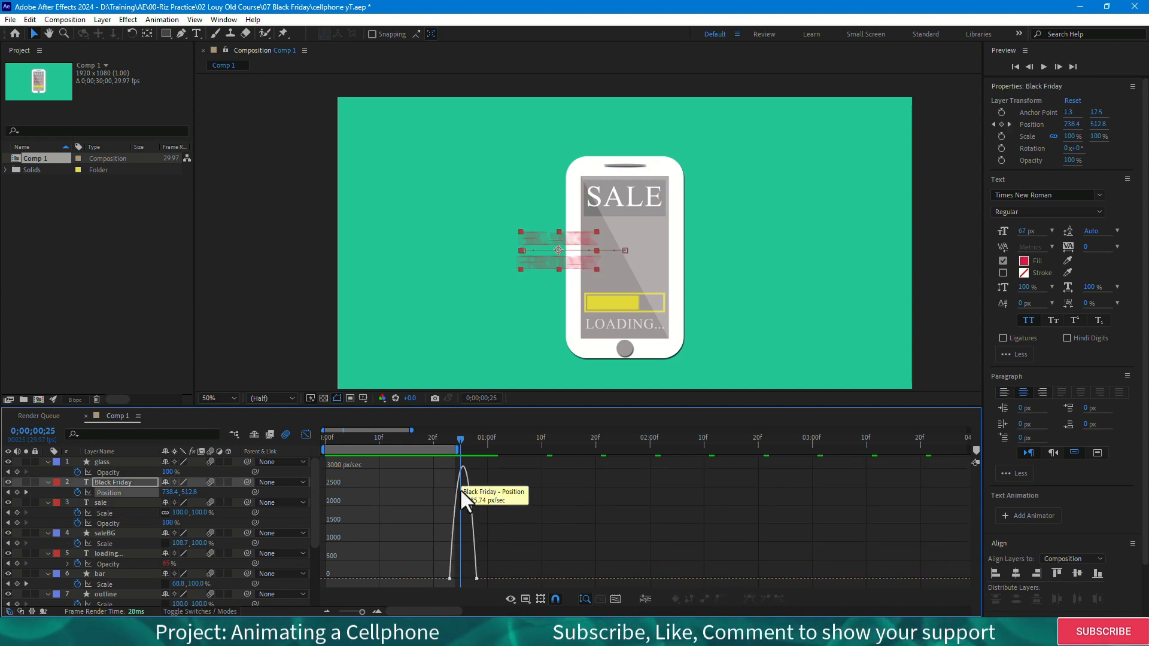
pyautogui.moveTo(462, 443)
pyautogui.mouseDown()
pyautogui.moveTo(447, 441)
pyautogui.moveTo(479, 447)
pyautogui.mouseUp()
pyautogui.click(471, 445)
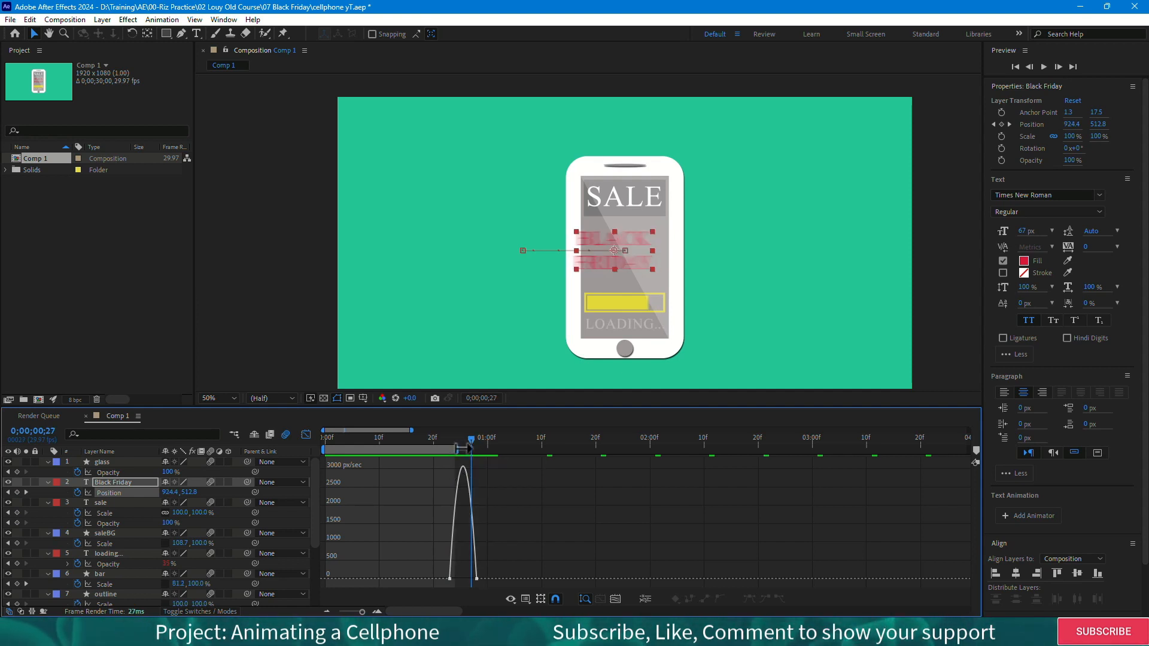
pyautogui.moveTo(462, 449); pyautogui.dragTo(522, 450)
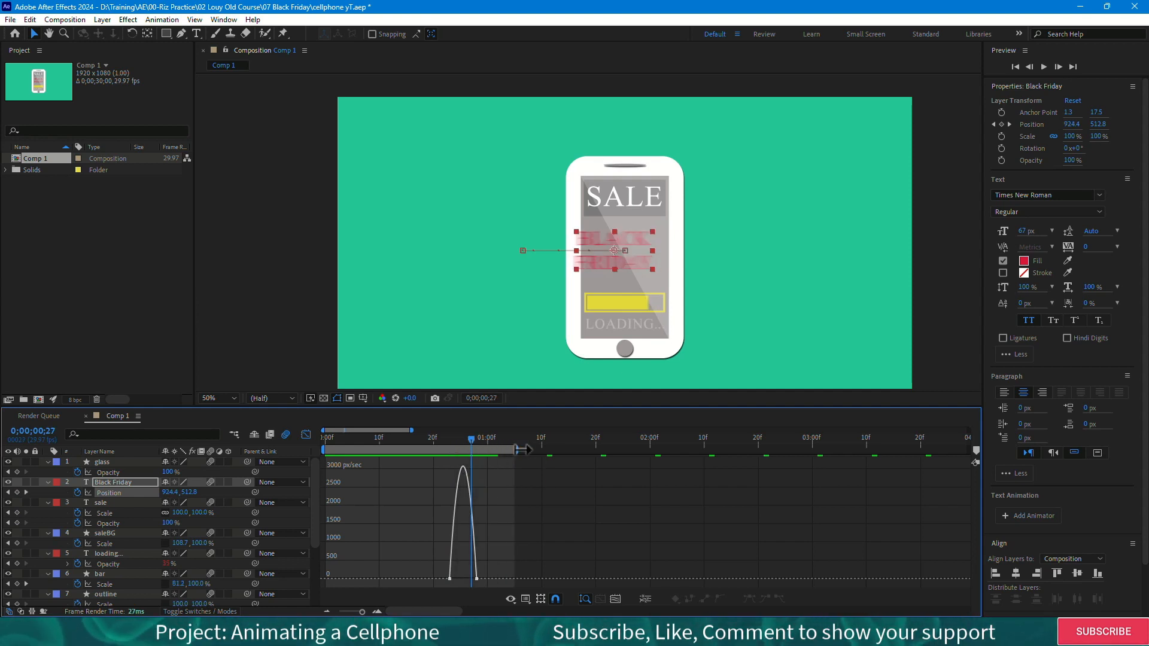
# - Lengthen the incoming ease of the Black Friday text's last Position keyframe, and preview the slide-in from frame 22
pyautogui.click(476, 578)
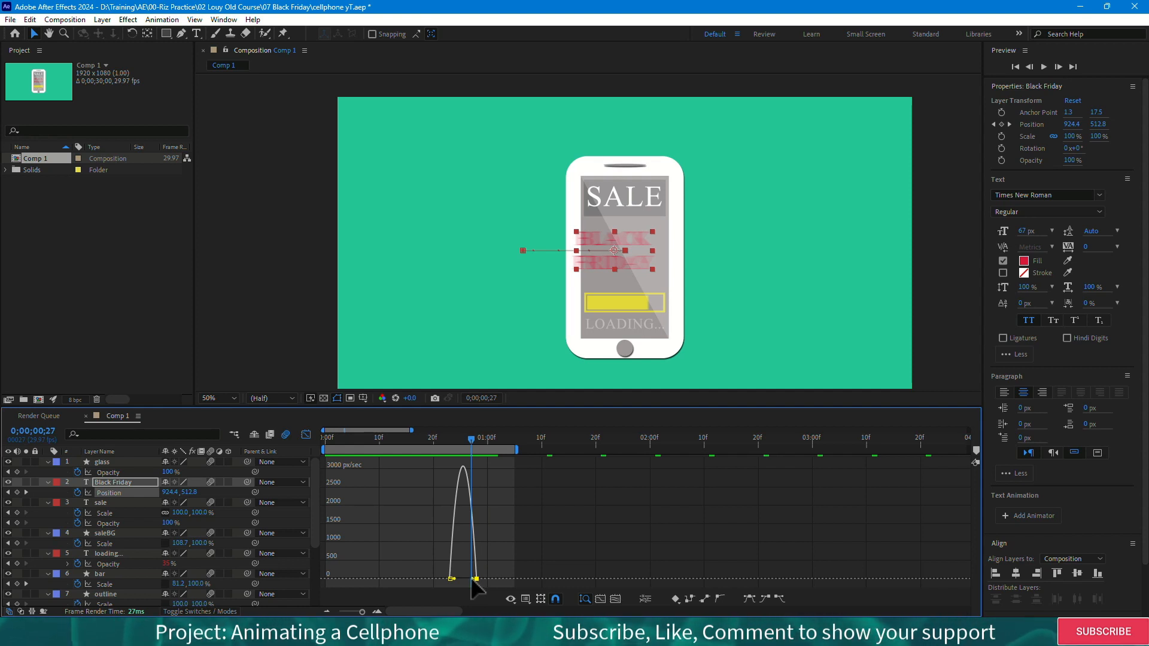
pyautogui.moveTo(470, 579); pyautogui.dragTo(463, 579)
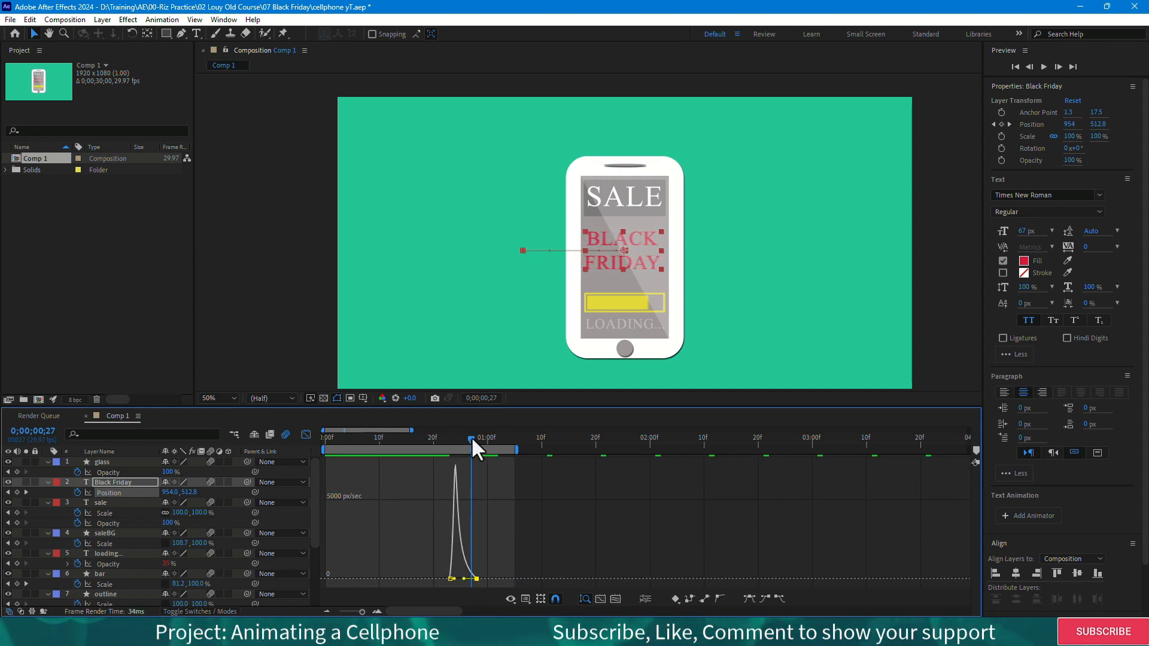
pyautogui.moveTo(471, 437); pyautogui.dragTo(444, 441)
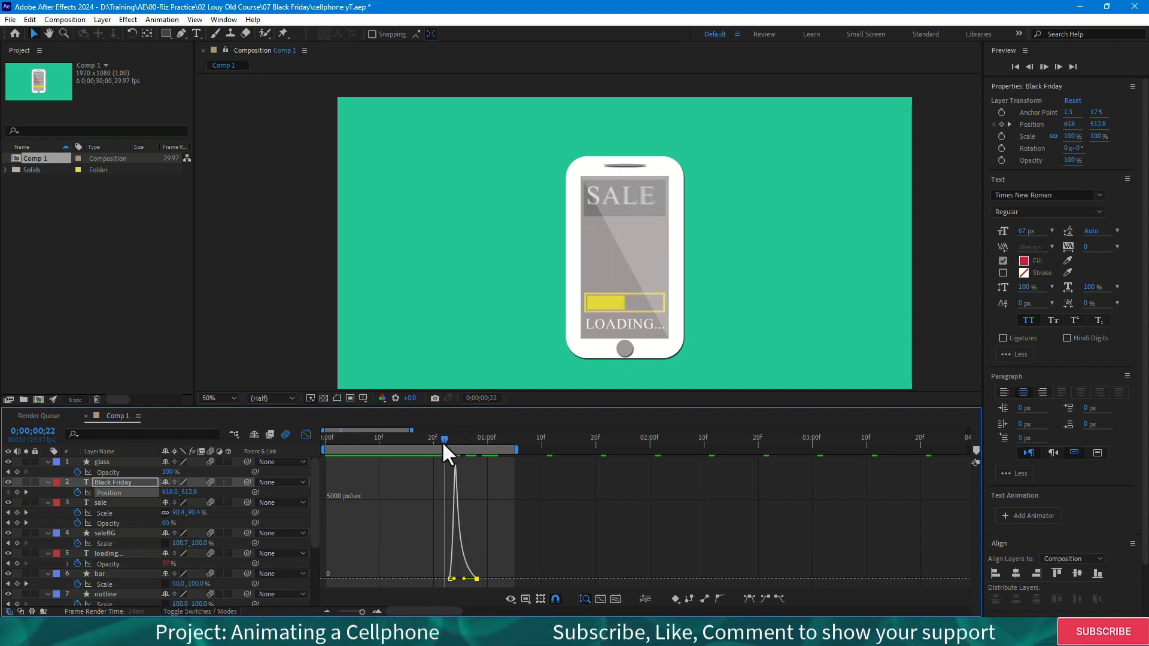
pyautogui.press('space')
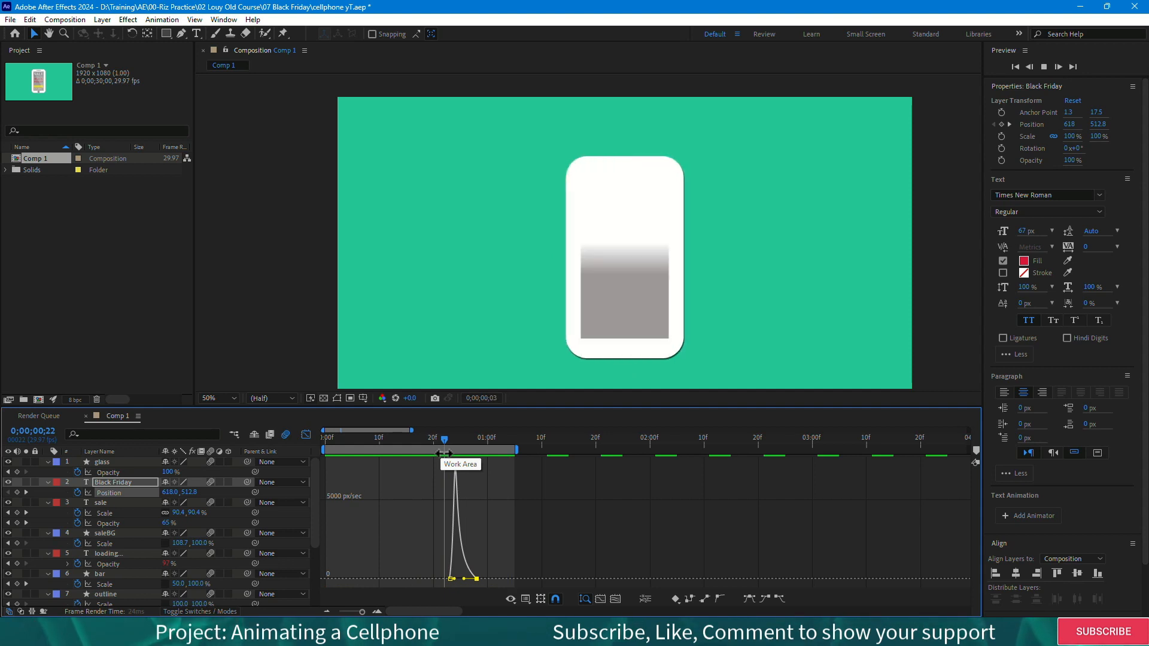
pyautogui.press('space')
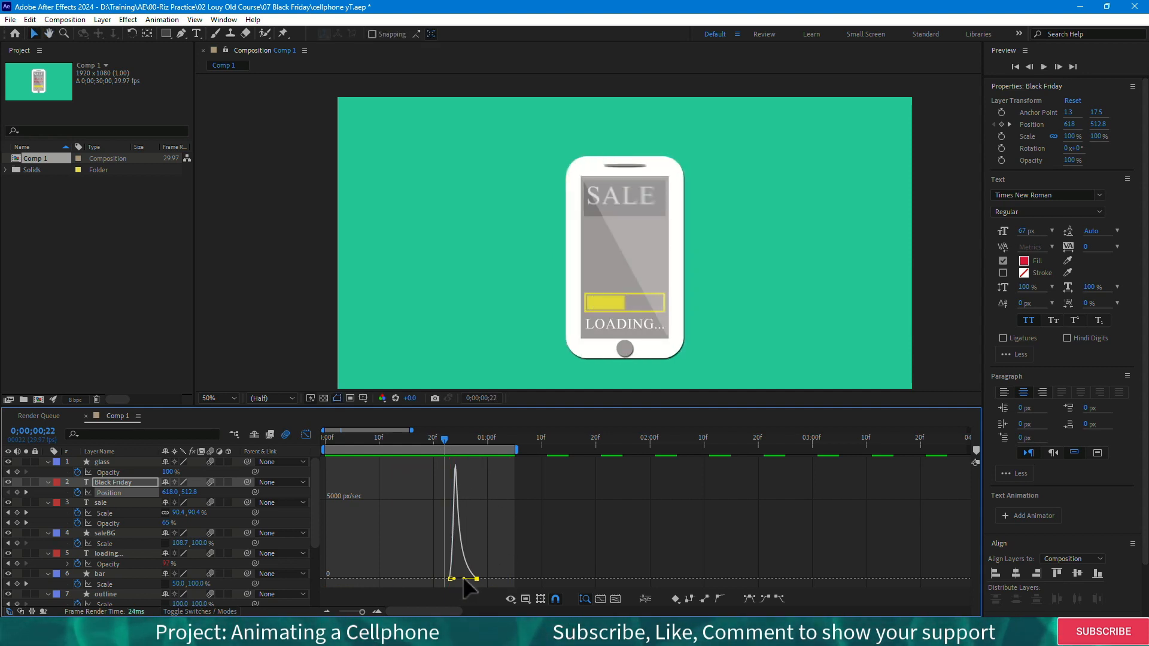
# - Shorten the outgoing ease of the Black Friday text's first Position keyframe so it starts at peak speed, and preview it
pyautogui.moveTo(464, 579); pyautogui.dragTo(446, 576)
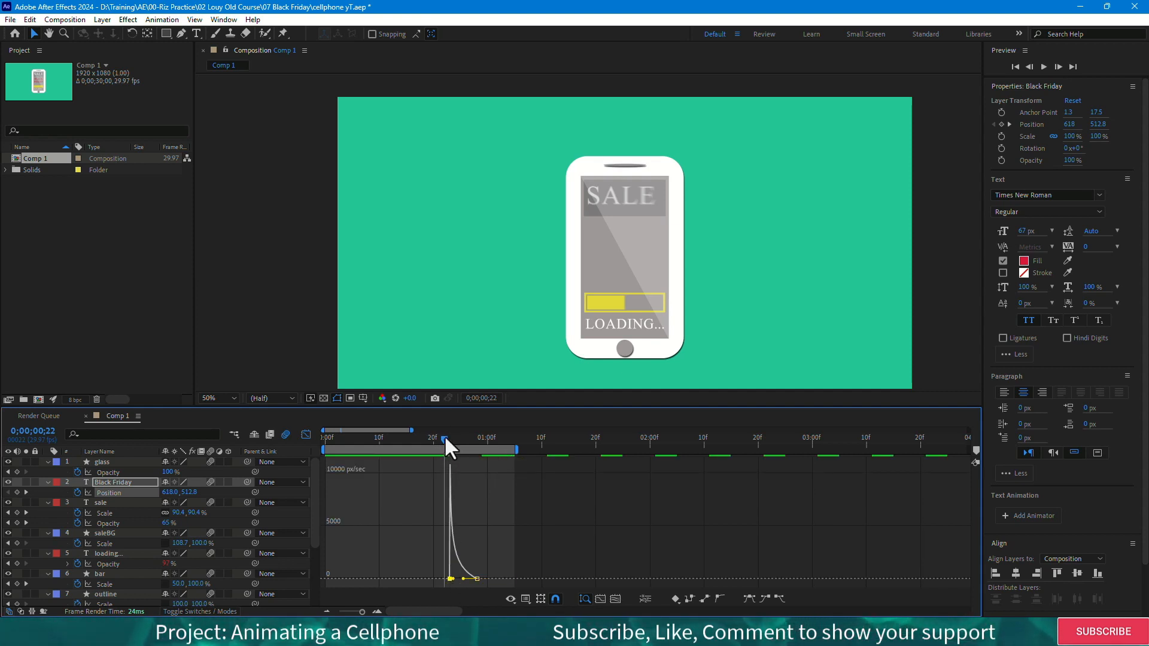
pyautogui.moveTo(444, 437); pyautogui.dragTo(429, 441)
pyautogui.press('space')
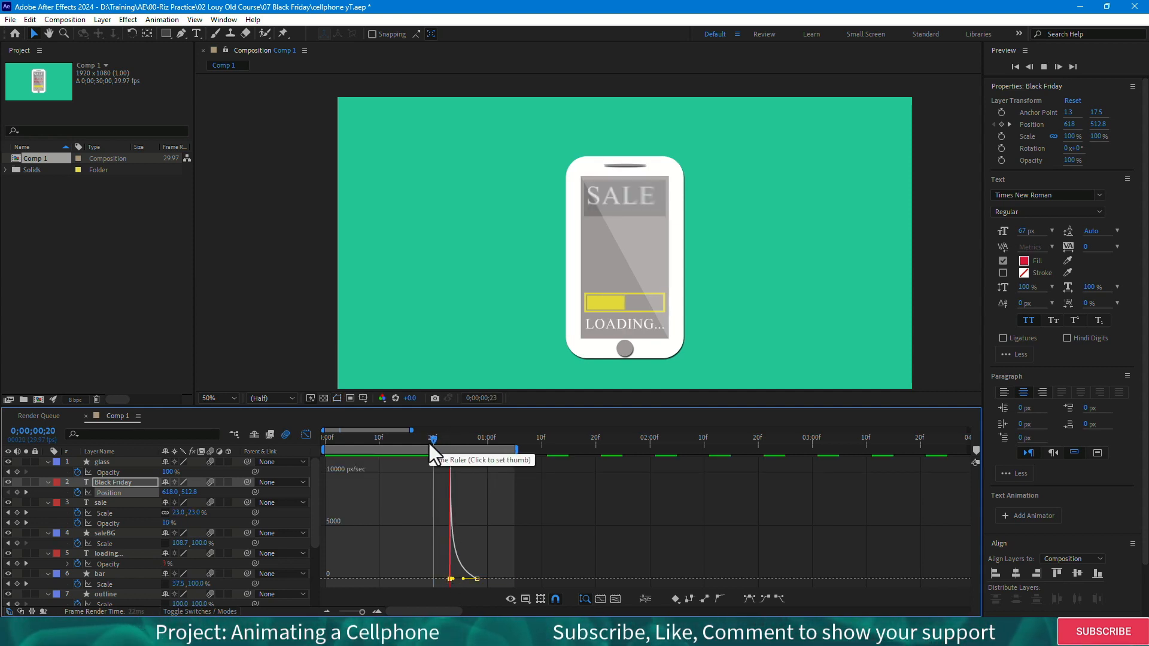
pyautogui.press('space')
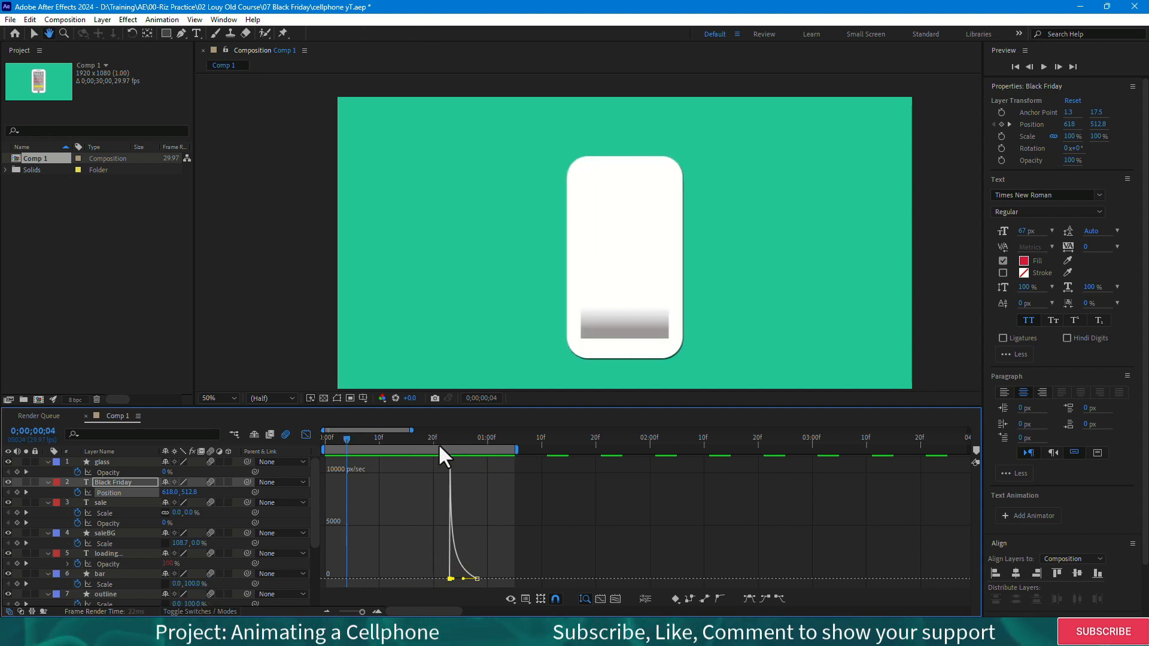
# - Reshape the glass layer's Opacity speed curve by shortening the first keyframe's outgoing ease and lengthening the last keyframe's incoming ease
pyautogui.click(115, 473)
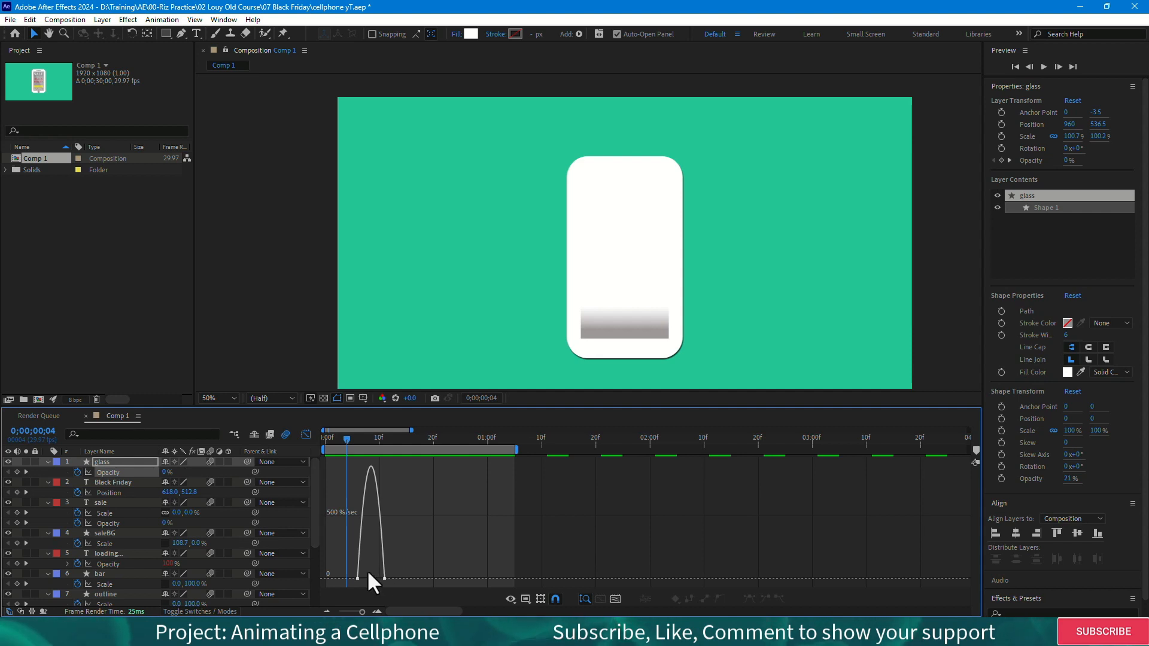
pyautogui.click(361, 500)
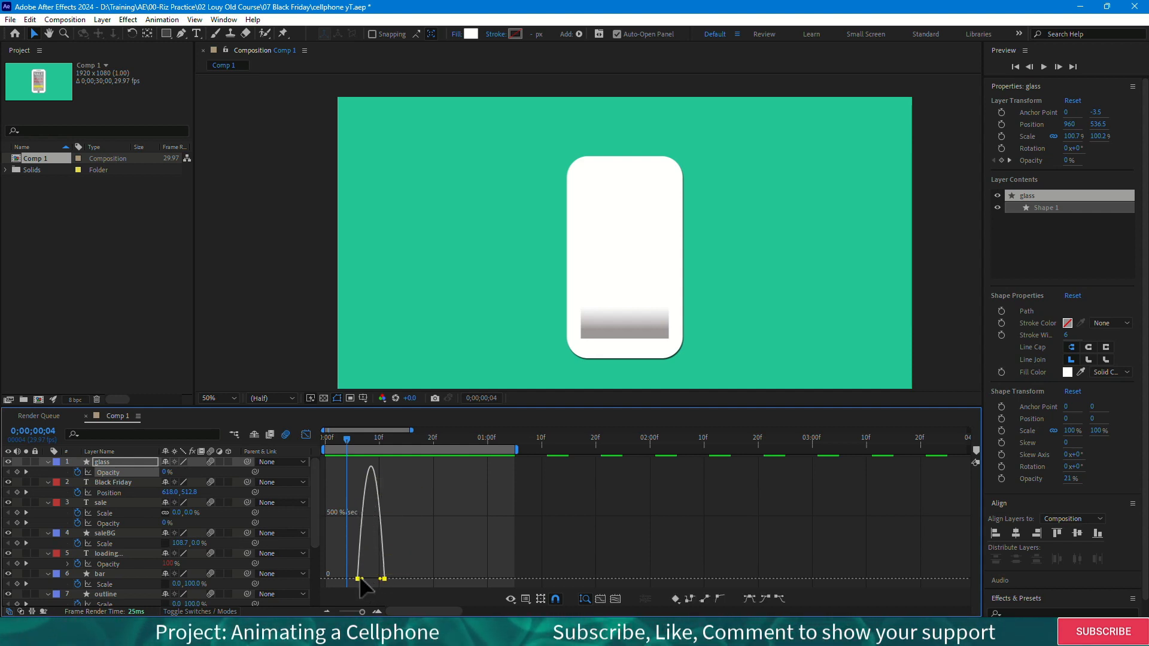
pyautogui.moveTo(361, 578); pyautogui.dragTo(354, 578)
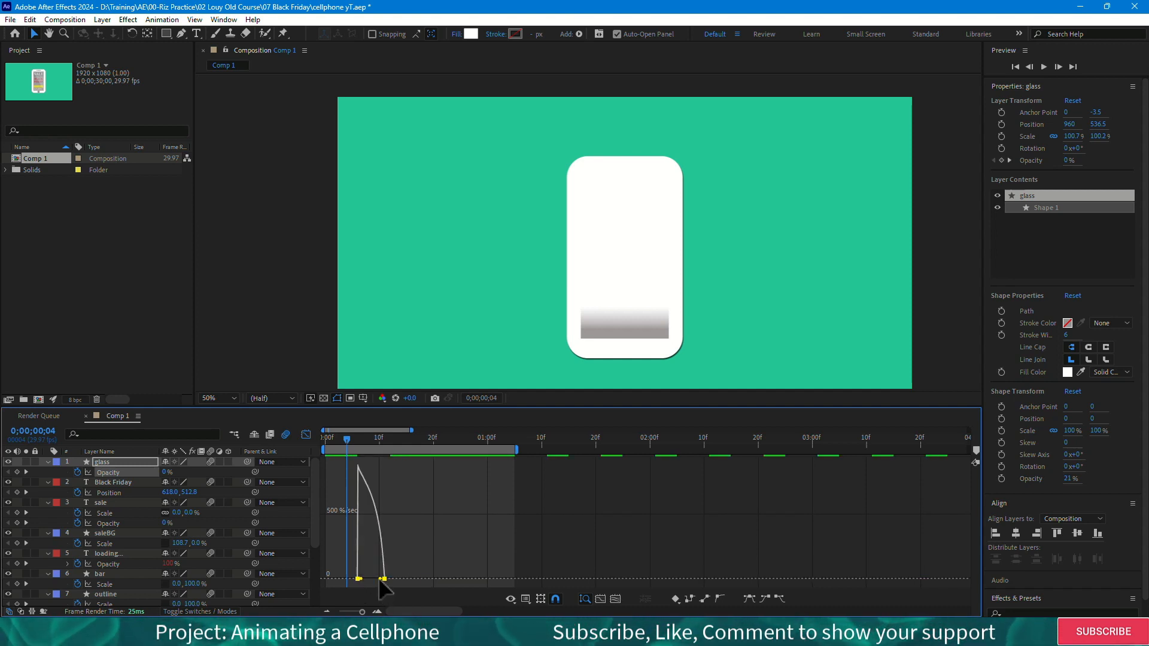
pyautogui.moveTo(378, 580); pyautogui.dragTo(371, 577)
# - Return to the first frame, leave the Graph Editor to review all layers' keyframes, and preview the full animation with nothing selected
pyautogui.moveTo(345, 444); pyautogui.dragTo(310, 469)
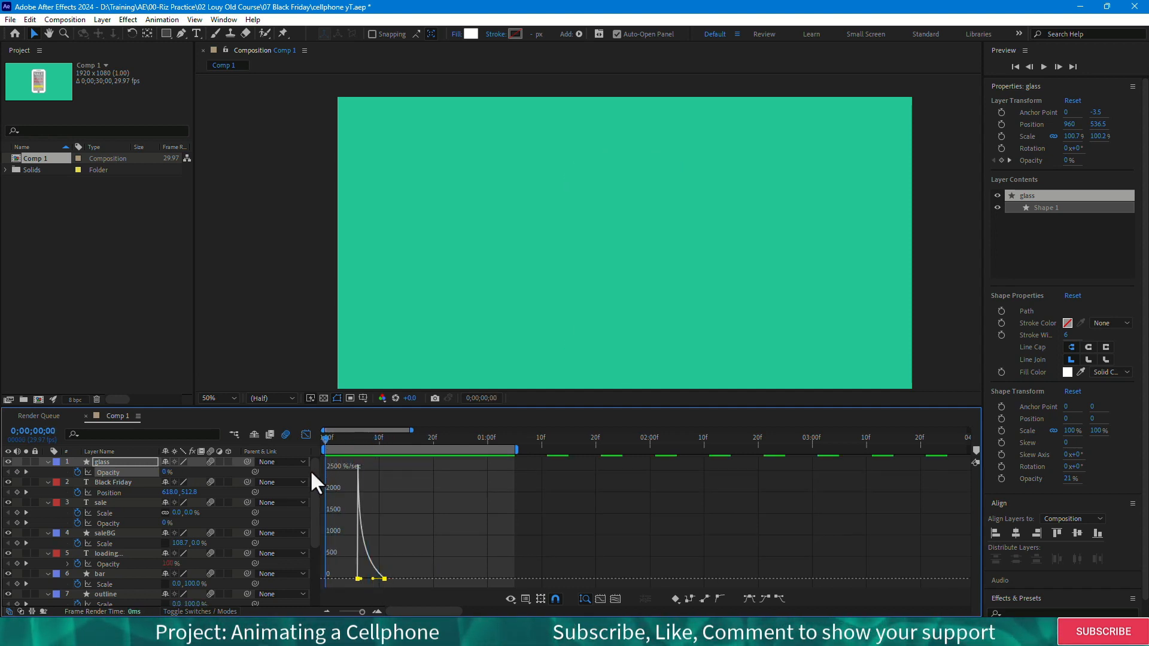
pyautogui.click(305, 435)
pyautogui.scroll(-4, 480, 545)
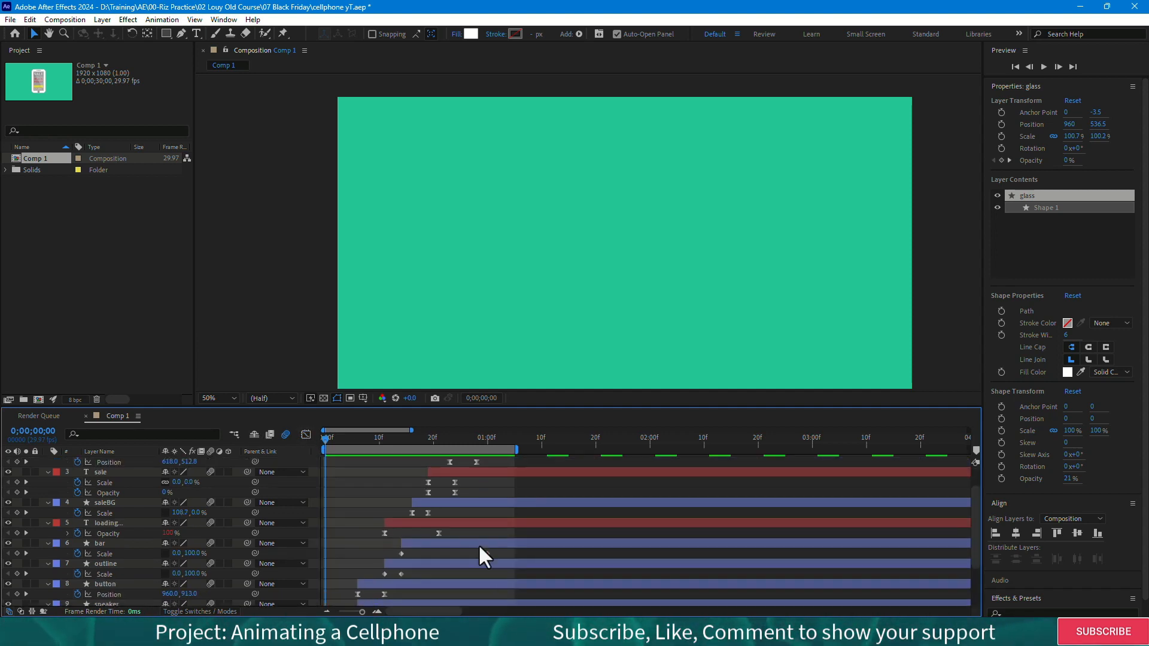
pyautogui.scroll(4, 475, 570)
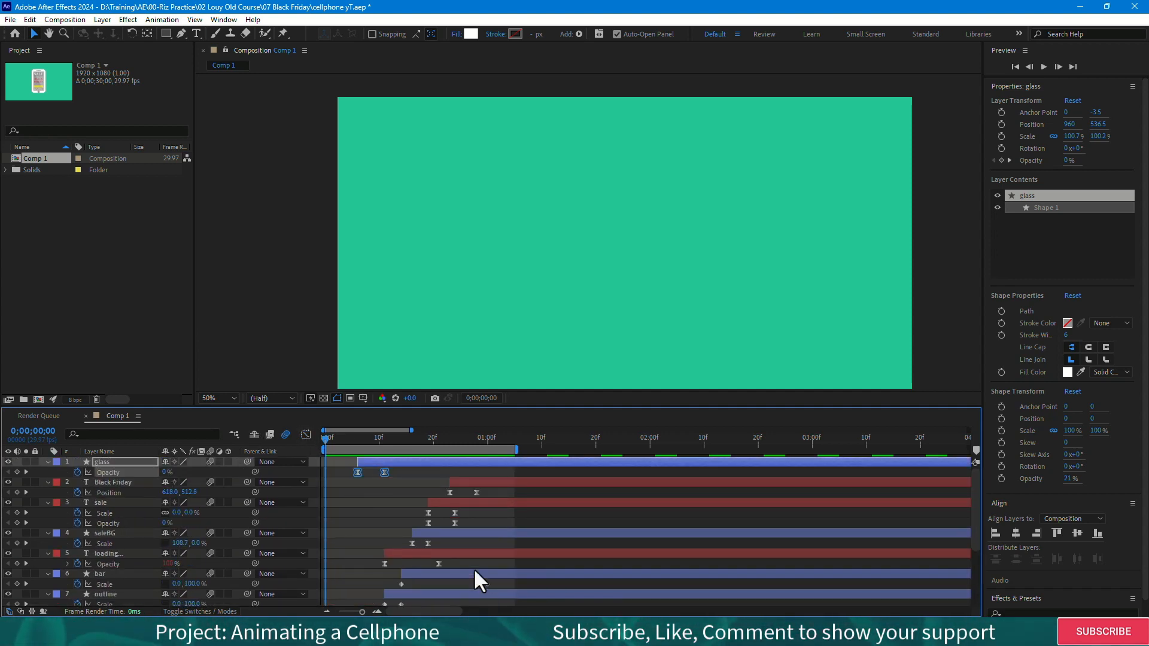
pyautogui.press('space')
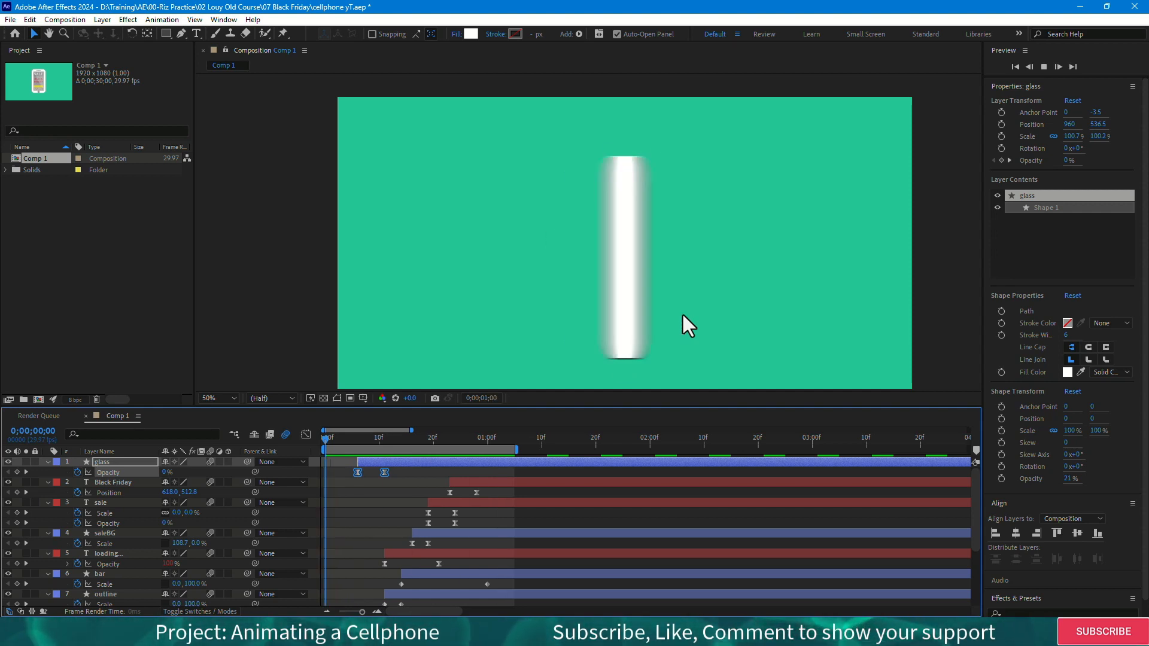
pyautogui.click(415, 269)
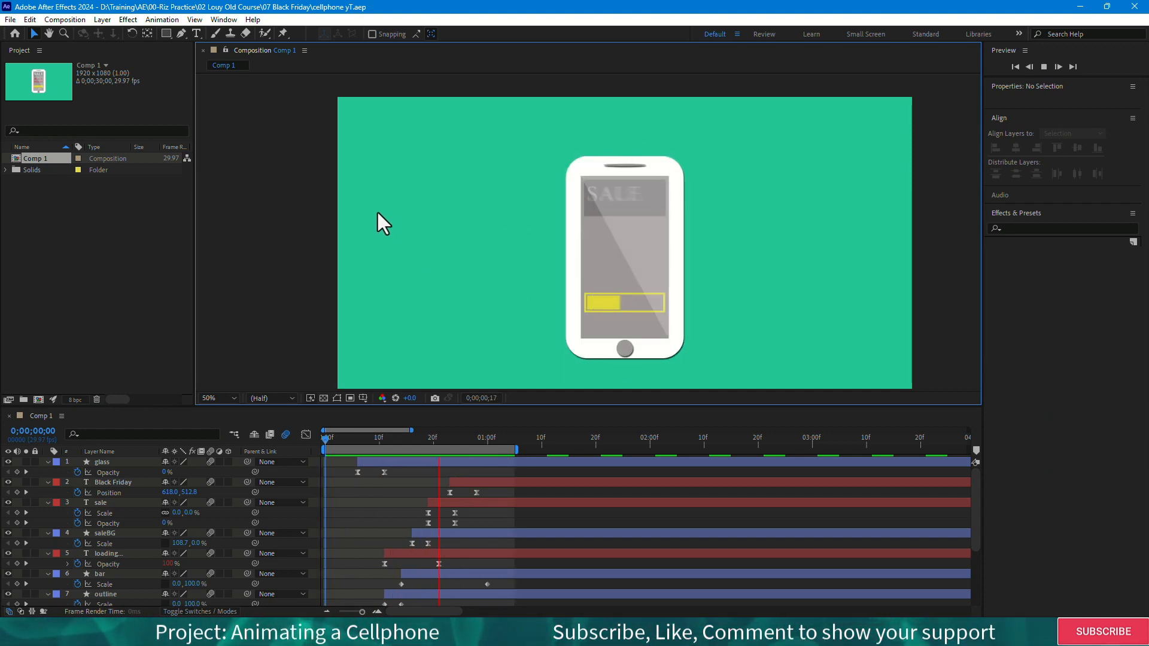
# - Stop the preview and add Comp 1 to the Render Queue
pyautogui.press('space')
pyautogui.click(70, 20)
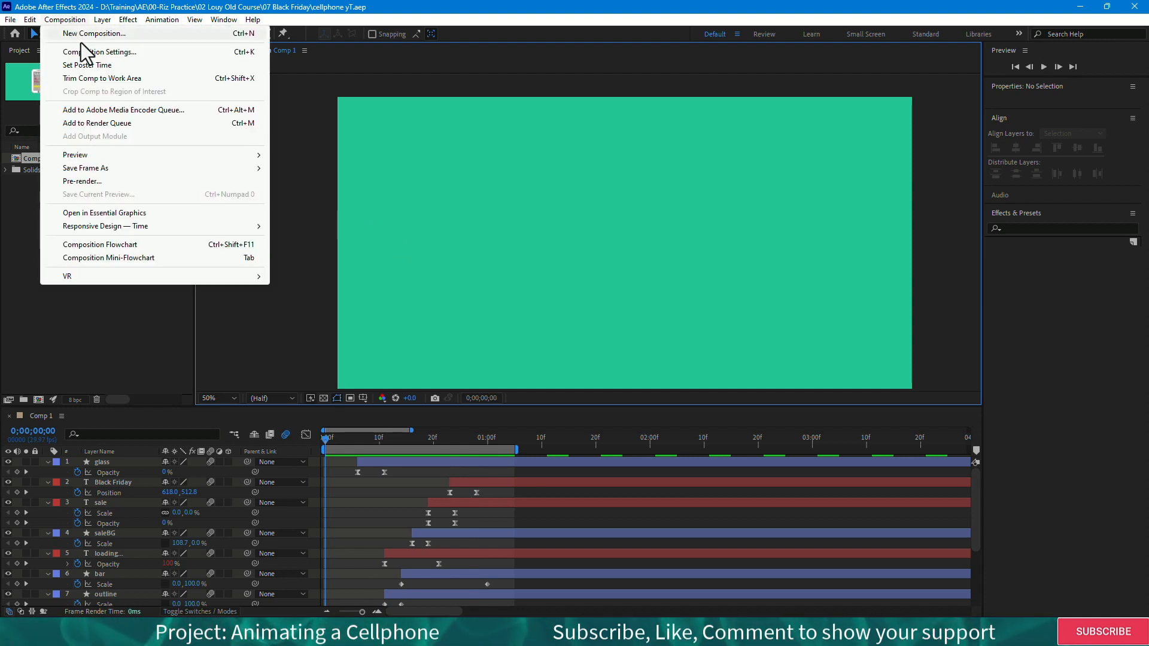
pyautogui.click(114, 122)
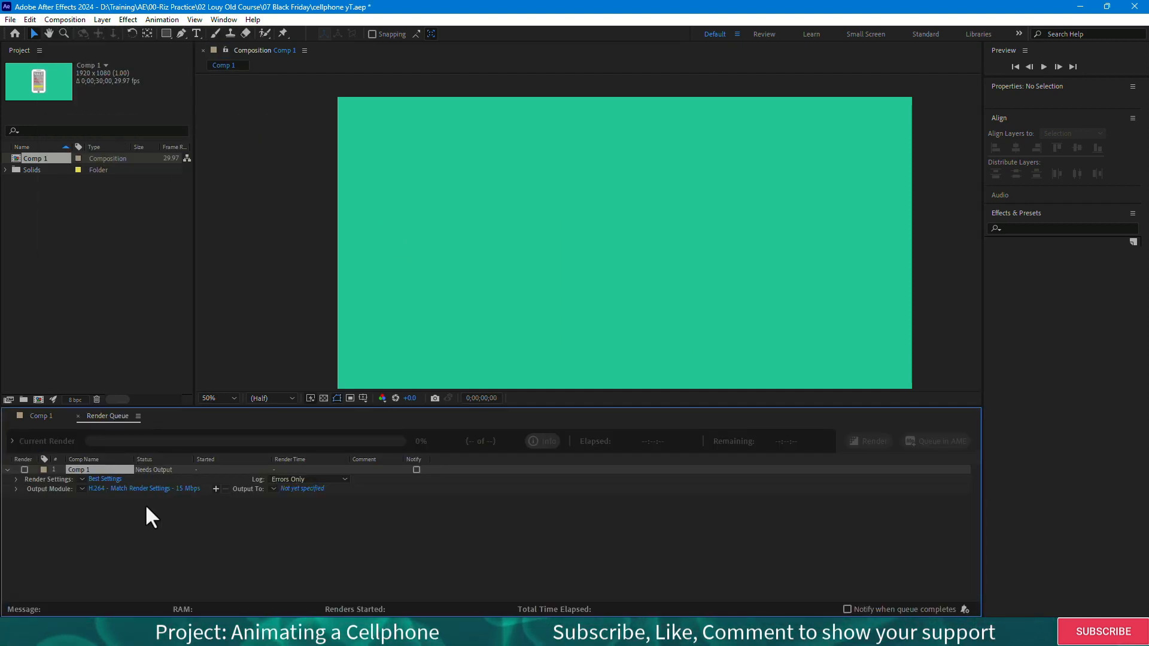